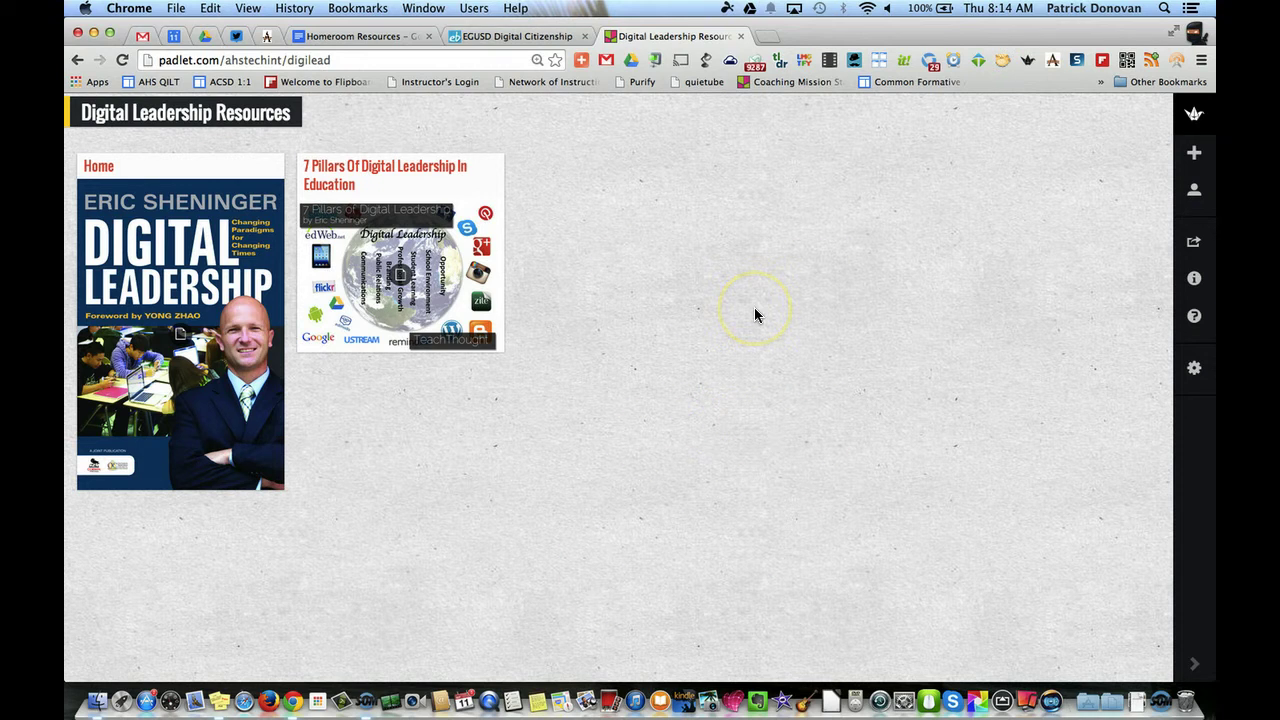
- Check the layout options in the Digital Leadership Resources wall's settings
click(1196, 372)
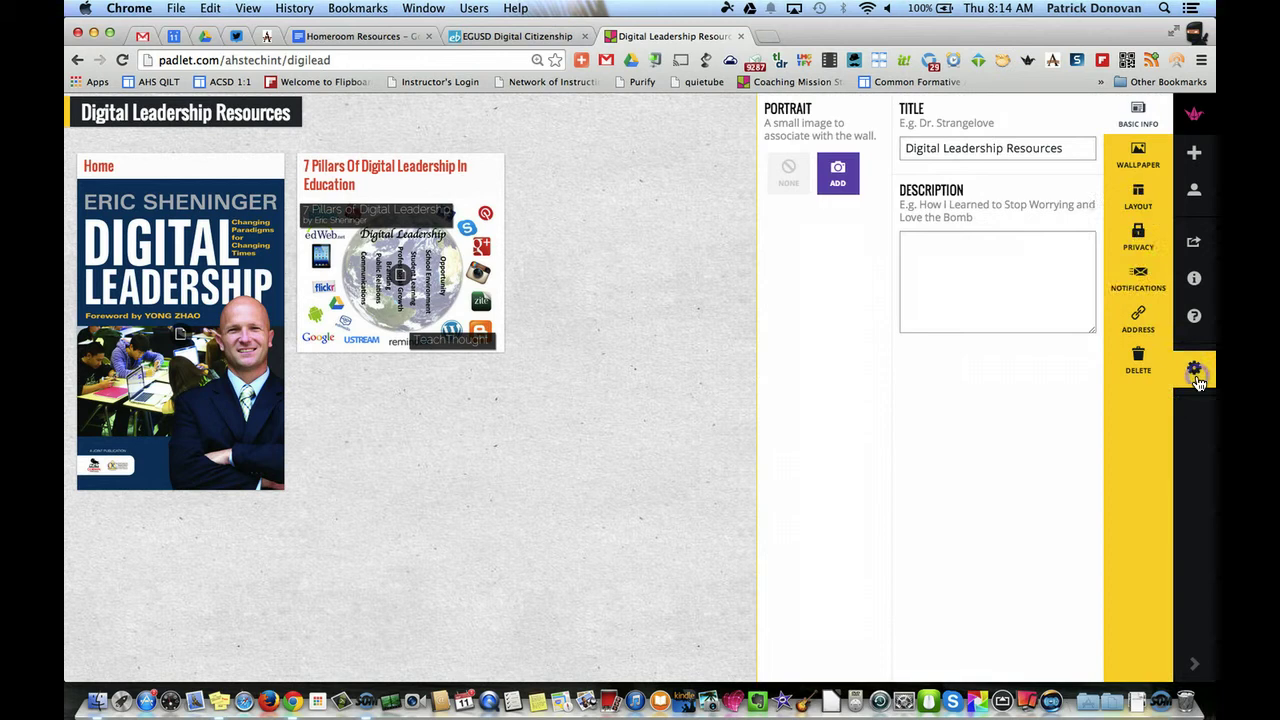
click(1138, 200)
click(641, 362)
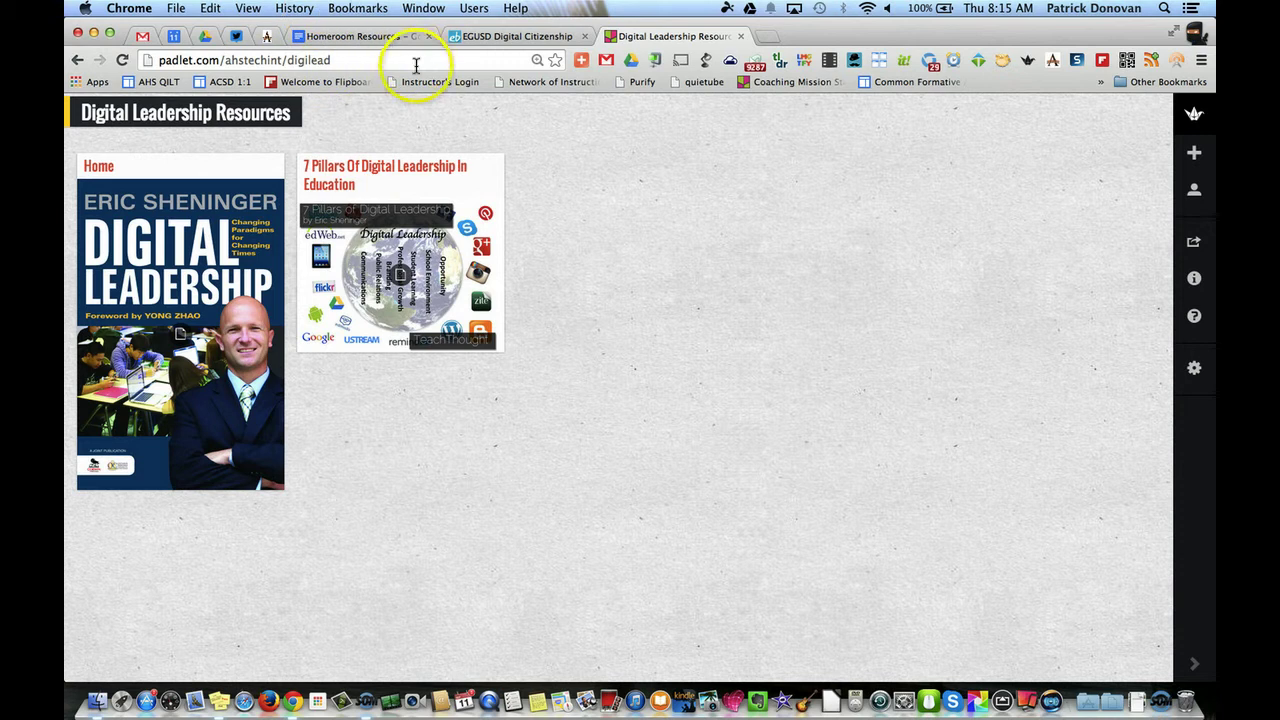
- Copy the website embed code of the Digital Leadership Resources wall from its sharing and export options
click(266, 37)
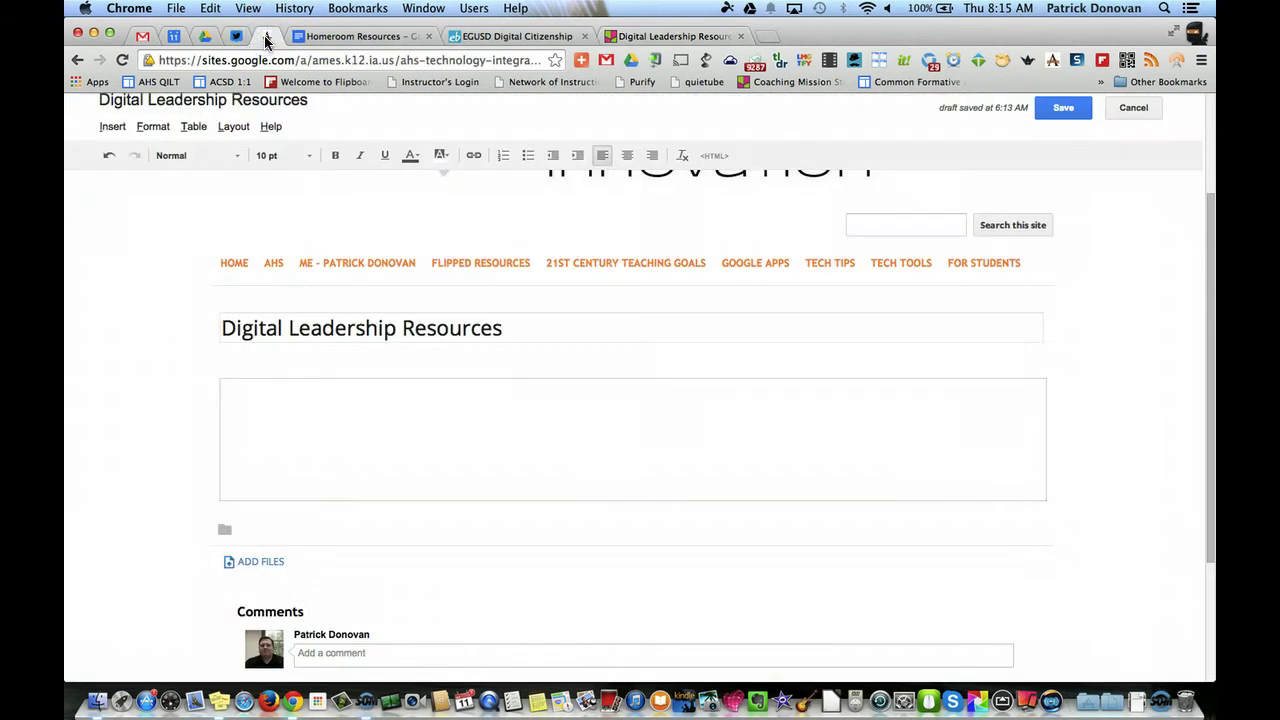
click(643, 37)
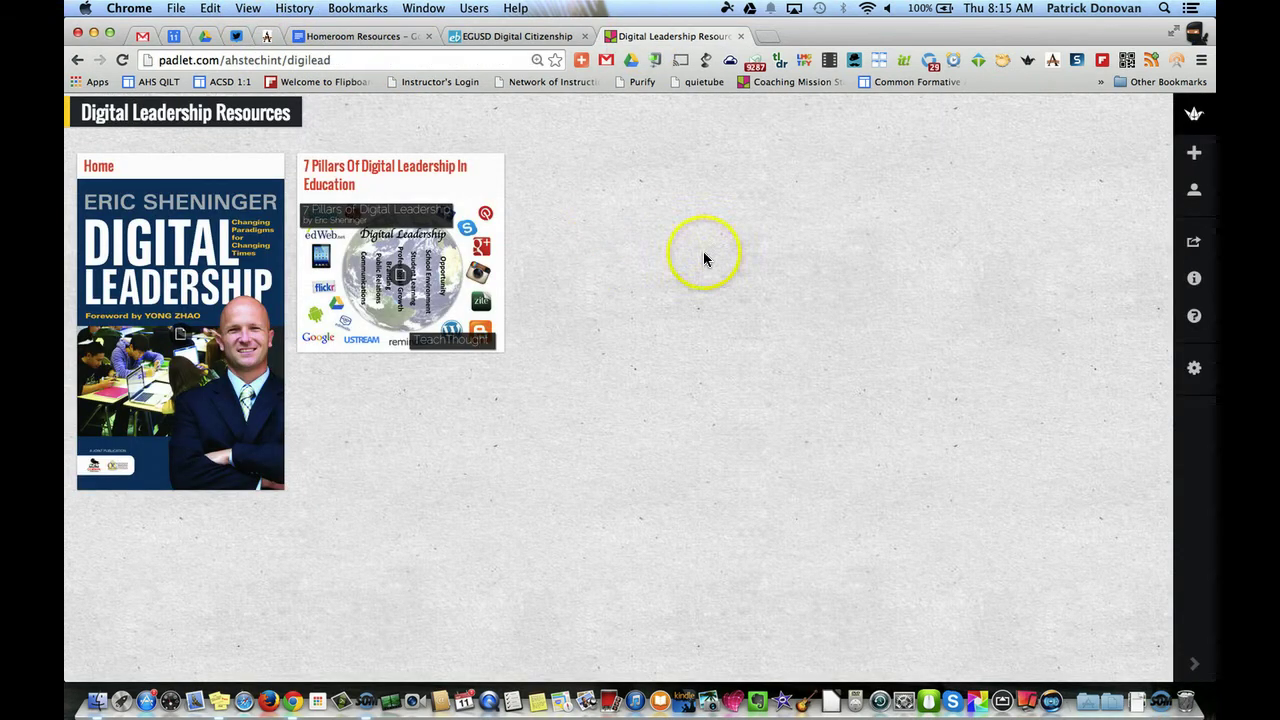
click(1186, 253)
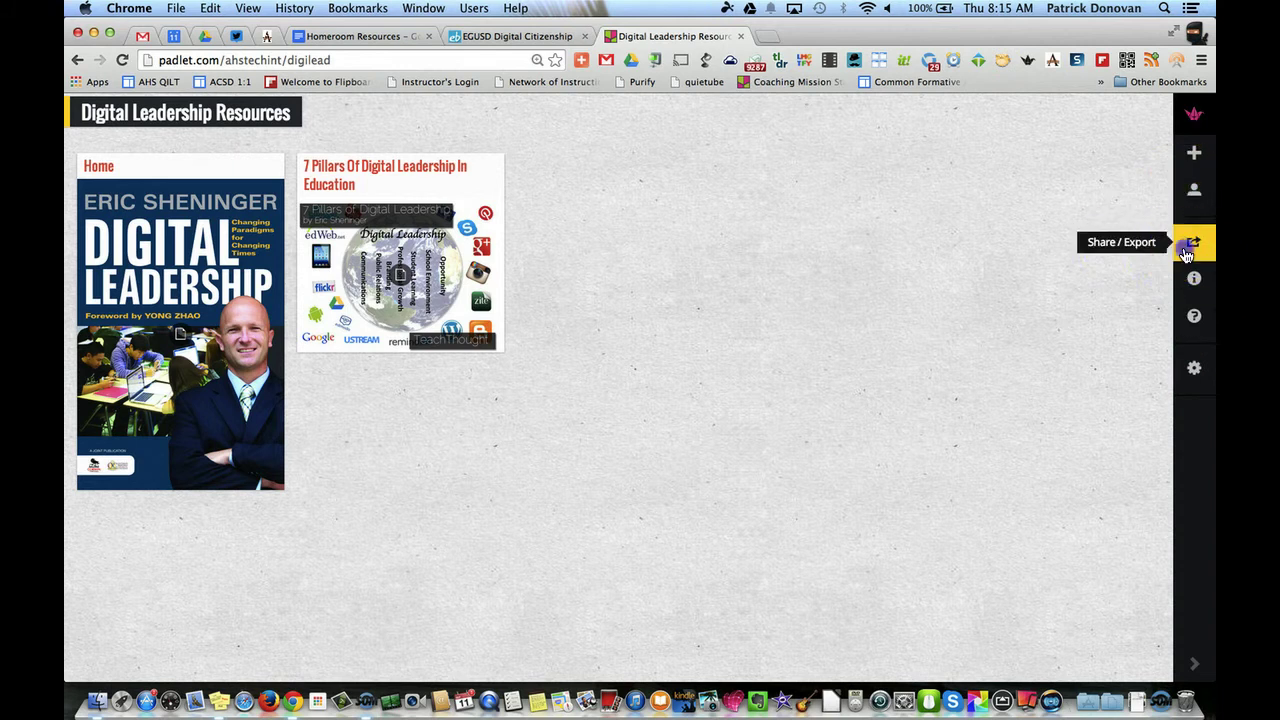
click(992, 452)
key(super+c)
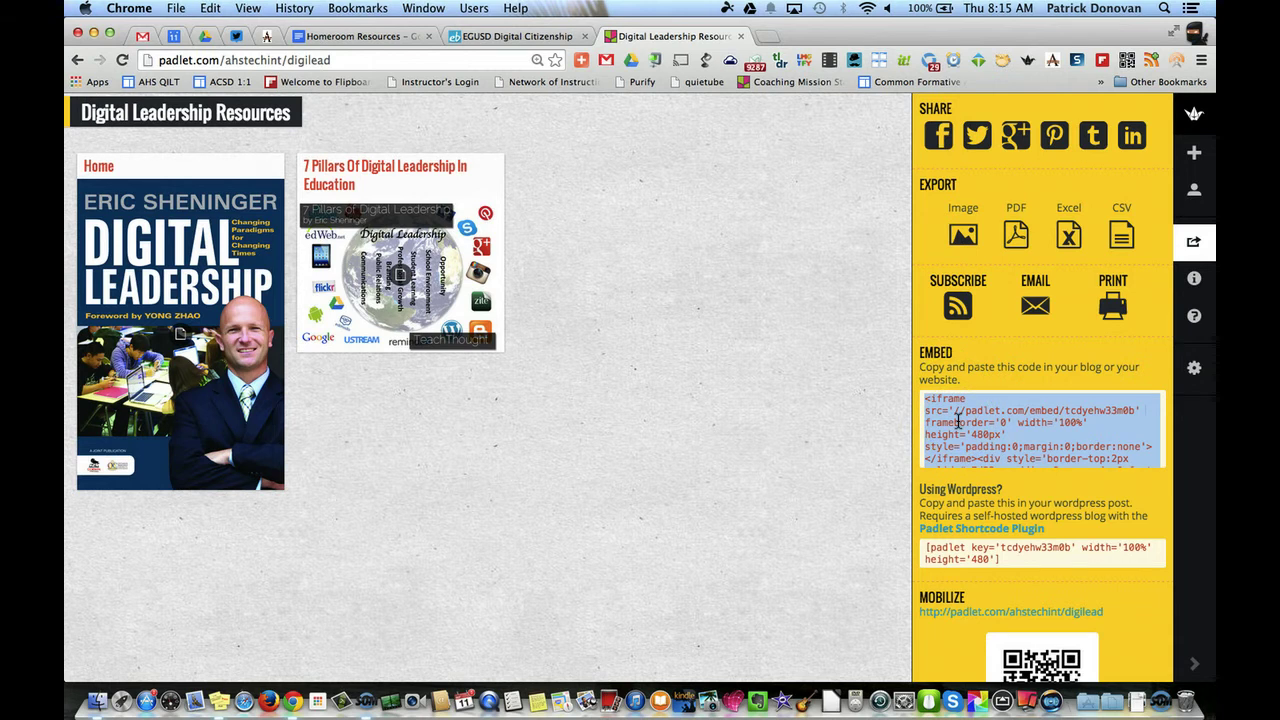
click(1193, 242)
- Switch to the Google Sites page being edited and open the gadget gallery for its empty body area
click(268, 36)
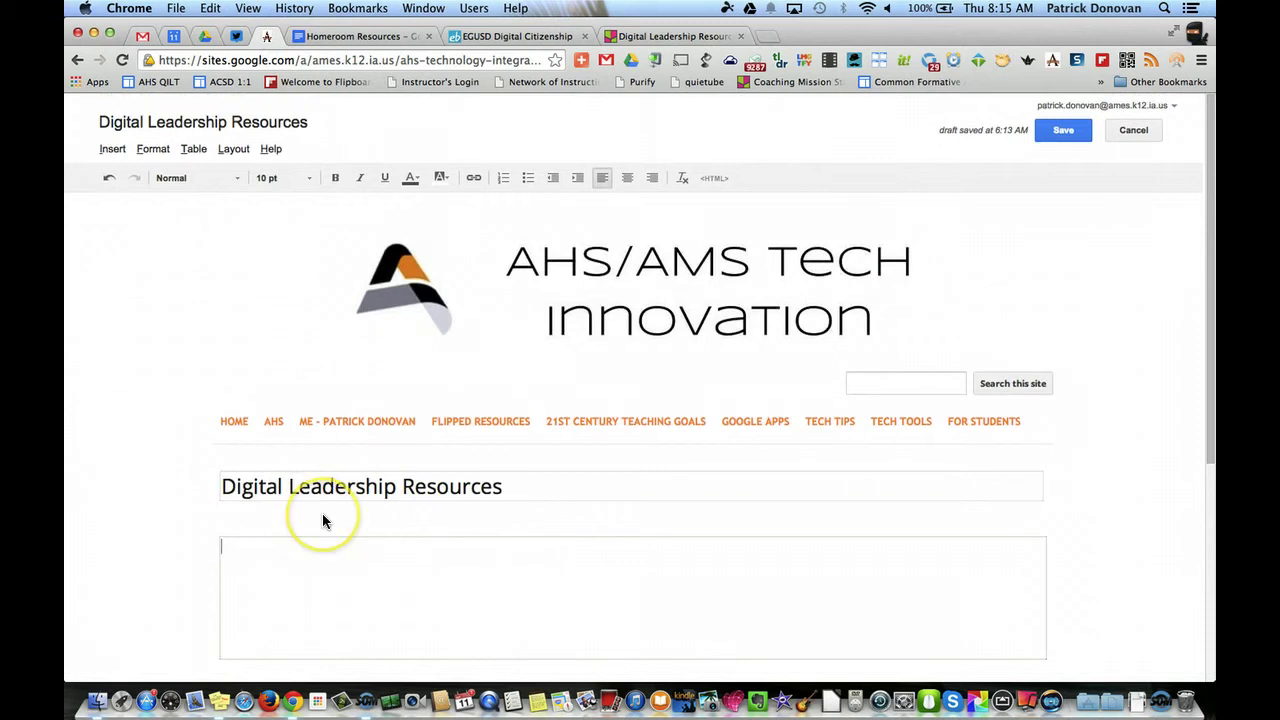
scroll(322, 520, down, 1)
scroll(322, 520, down, 2)
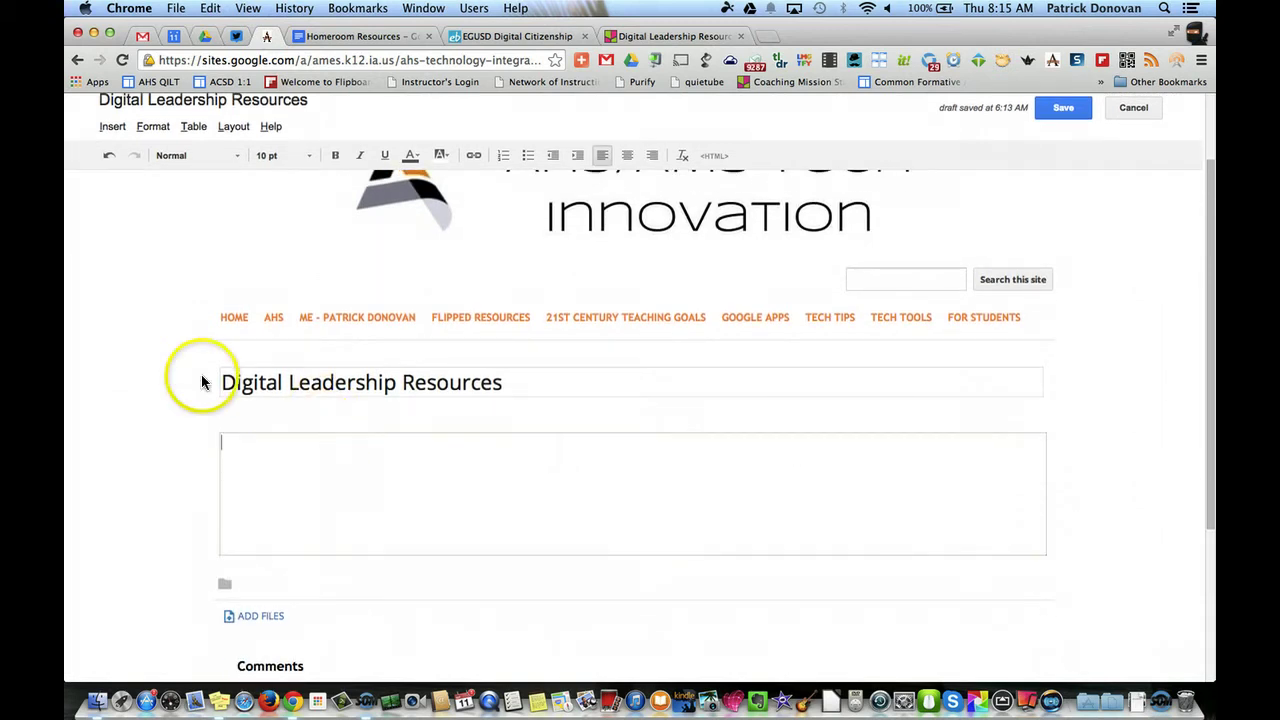
click(346, 466)
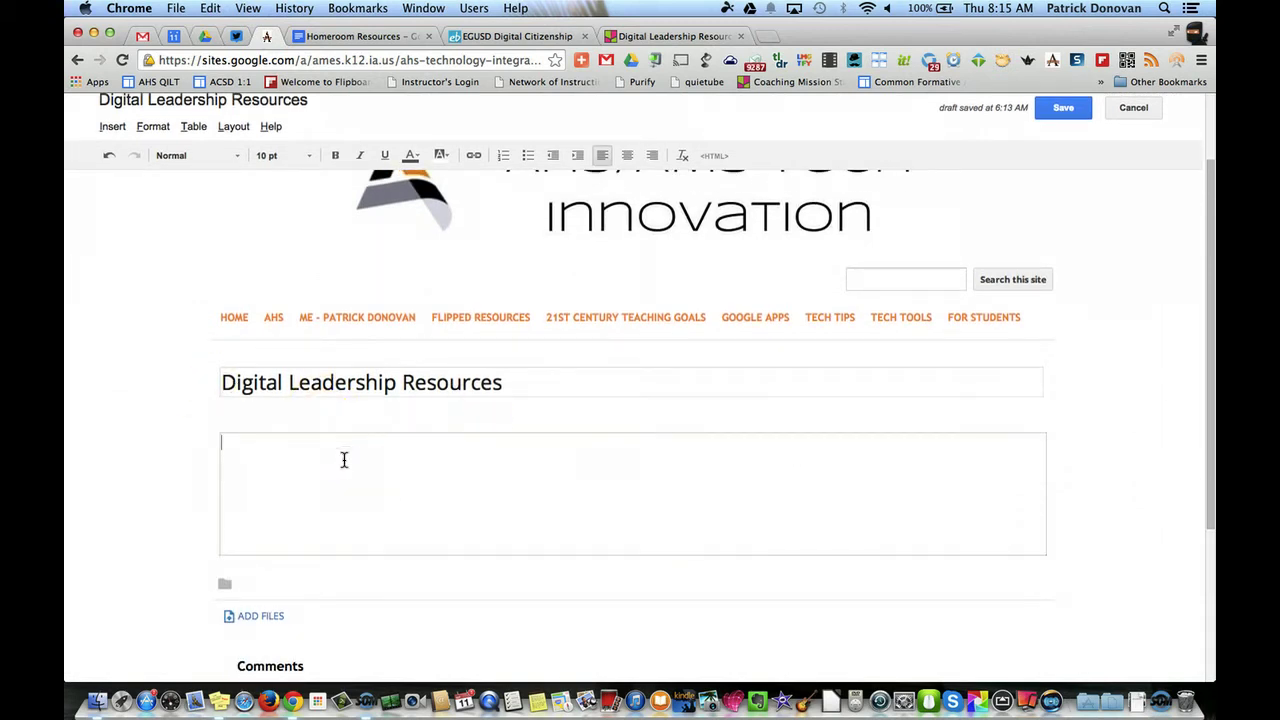
click(111, 126)
click(316, 312)
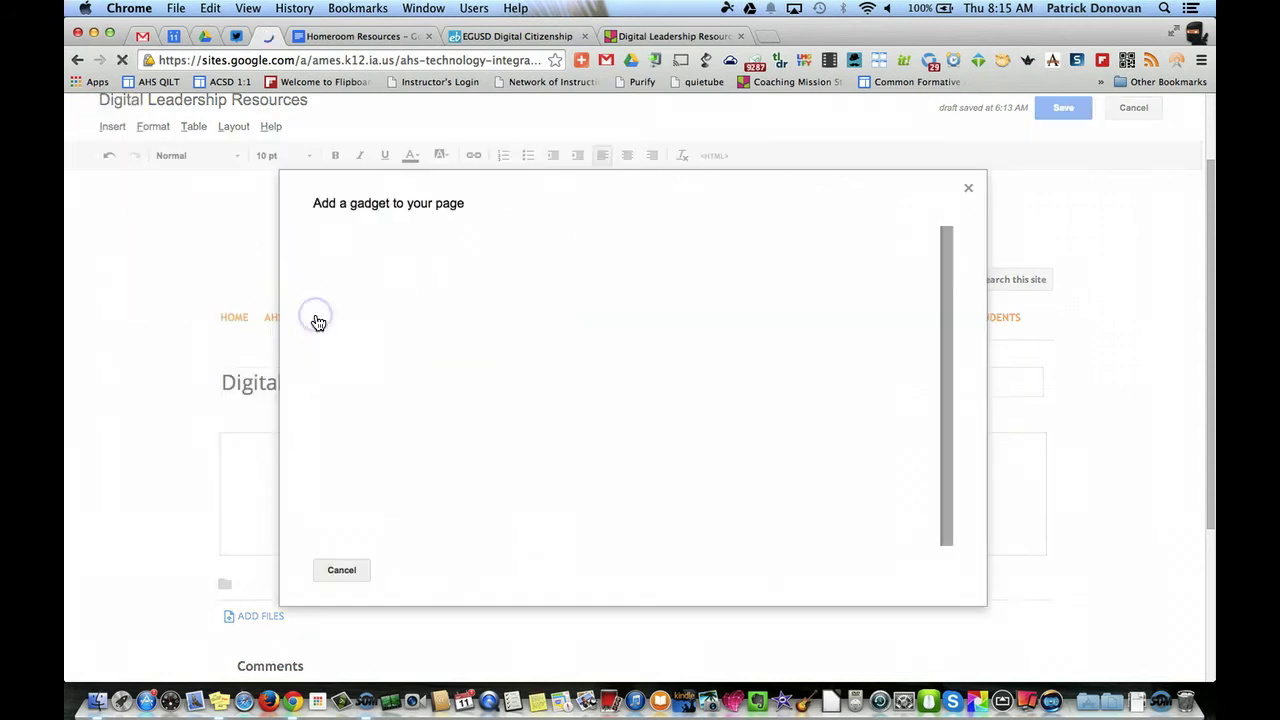
- Find and select the Embed gadget among the featured gadgets
click(758, 344)
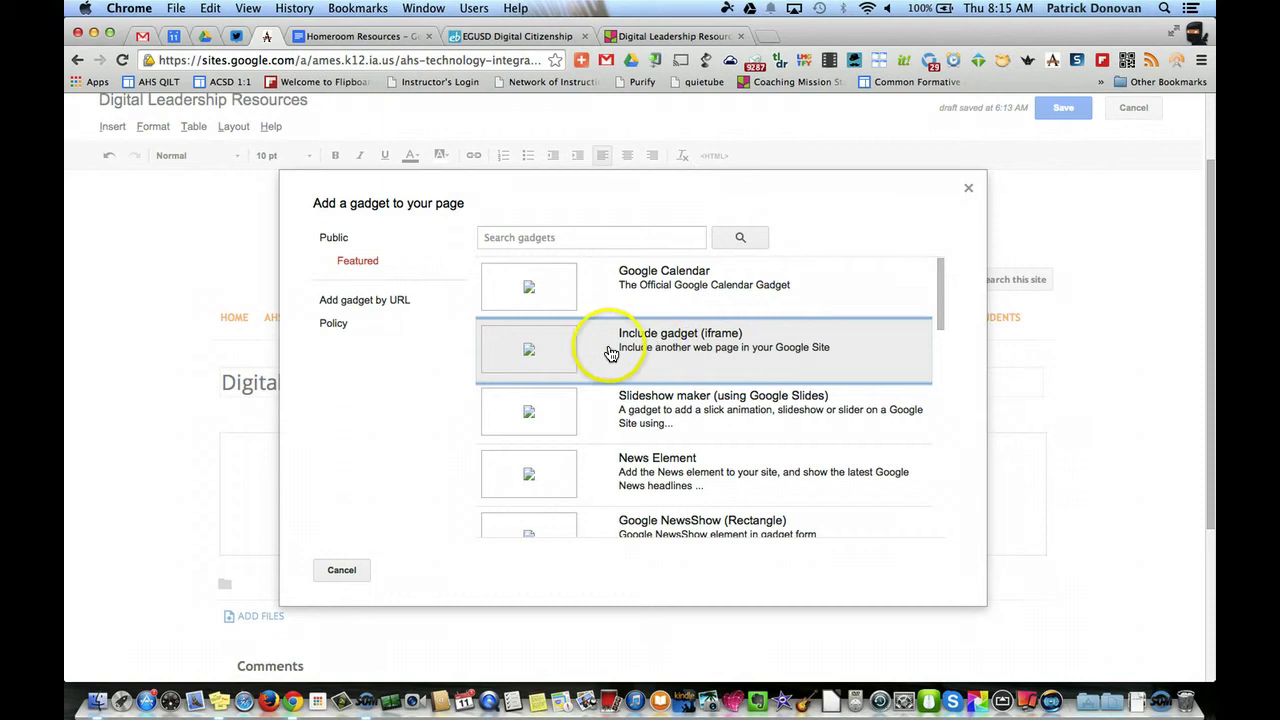
scroll(700, 355, down, 5)
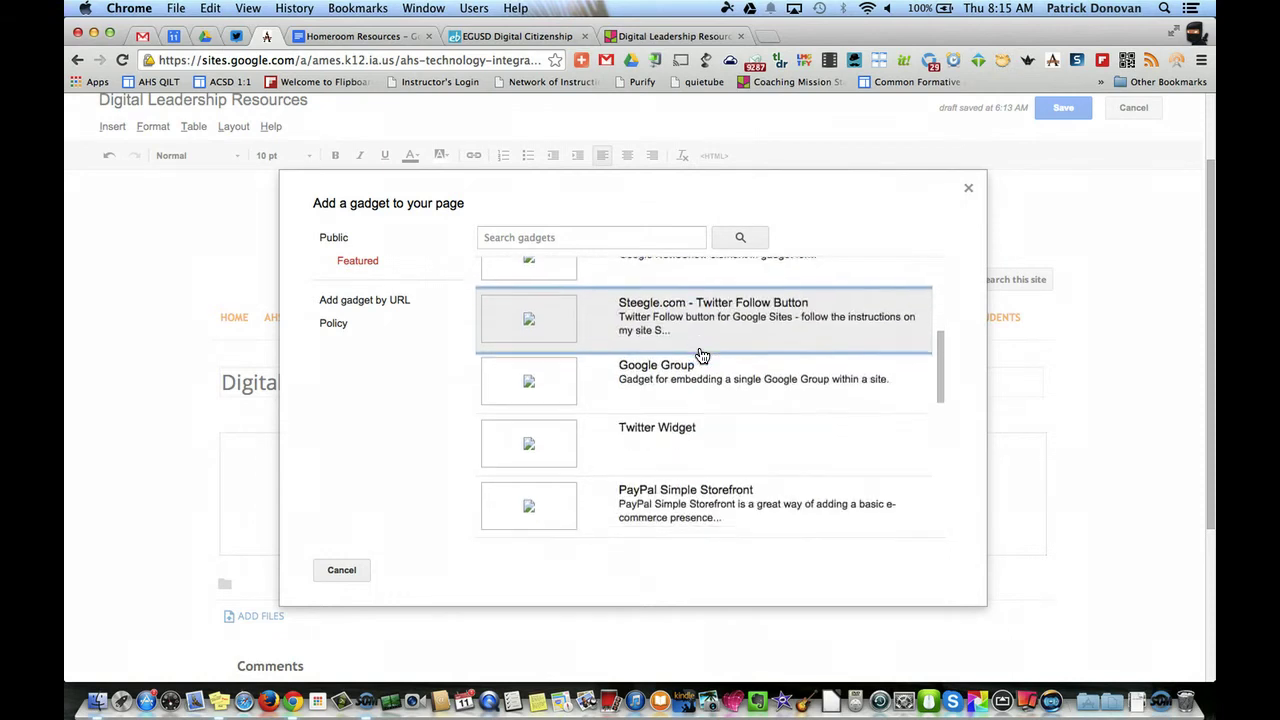
scroll(703, 355, down, 6)
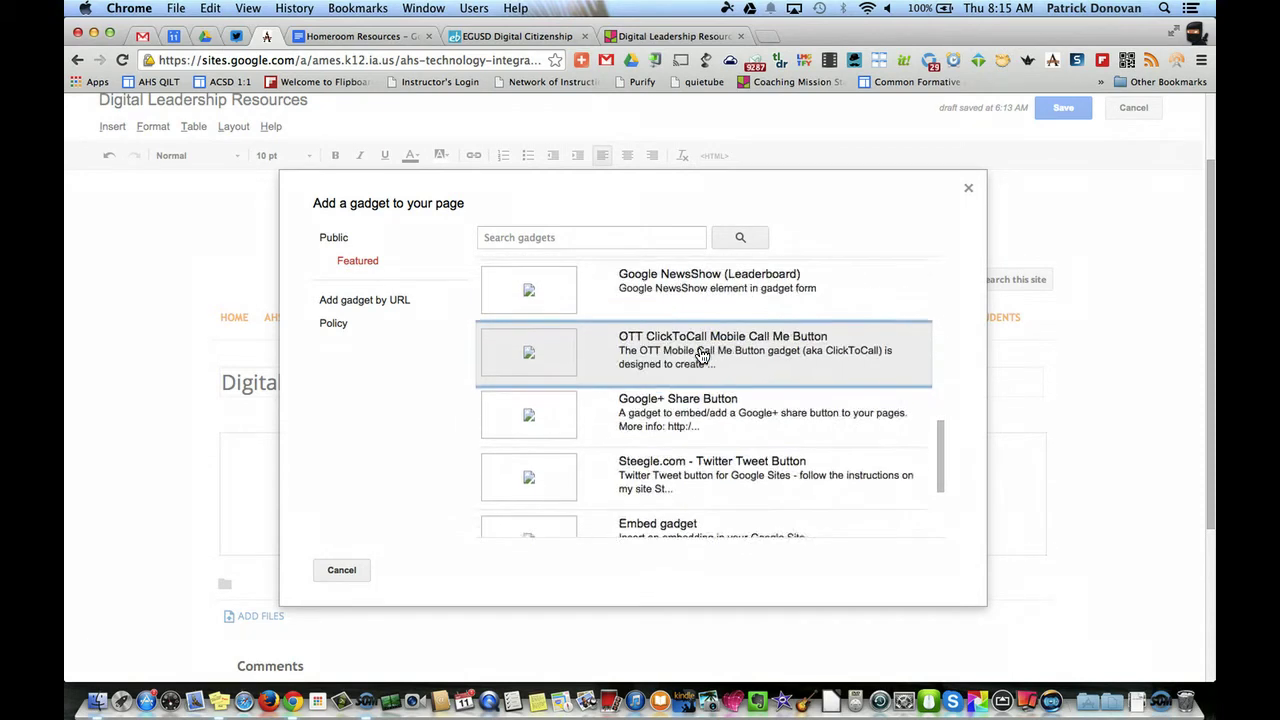
scroll(703, 355, down, 3)
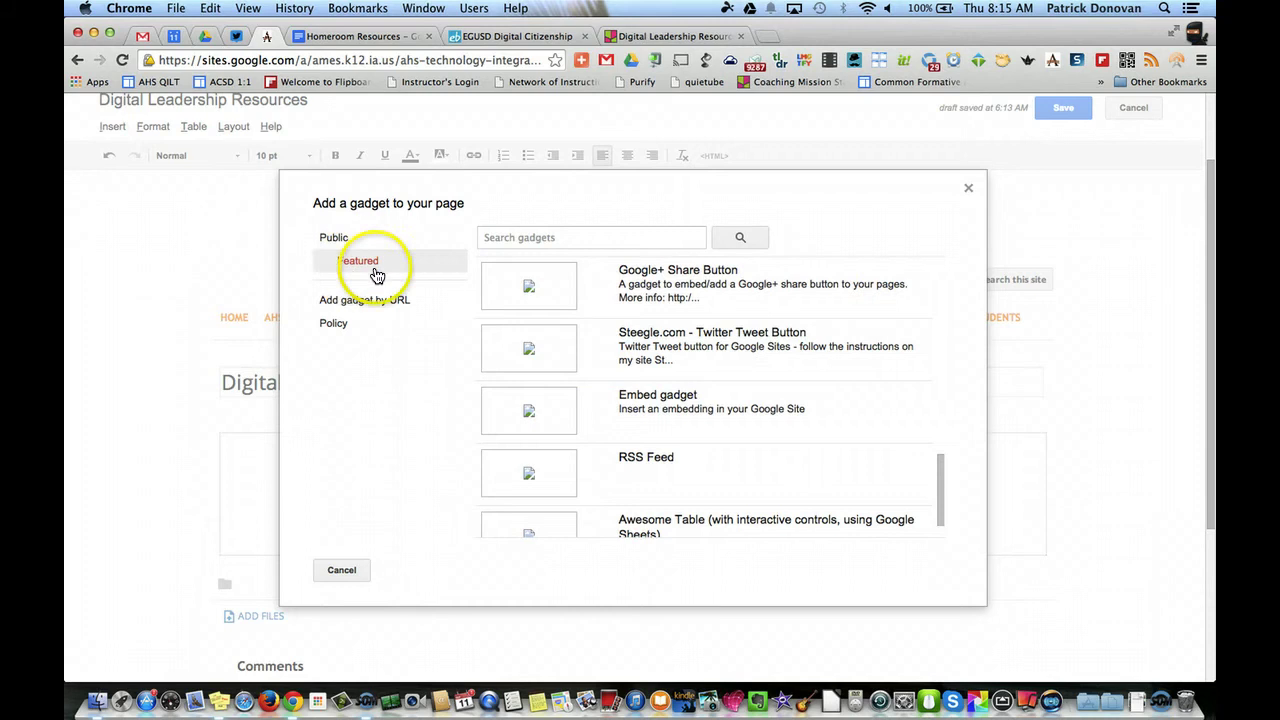
scroll(704, 415, down, 5)
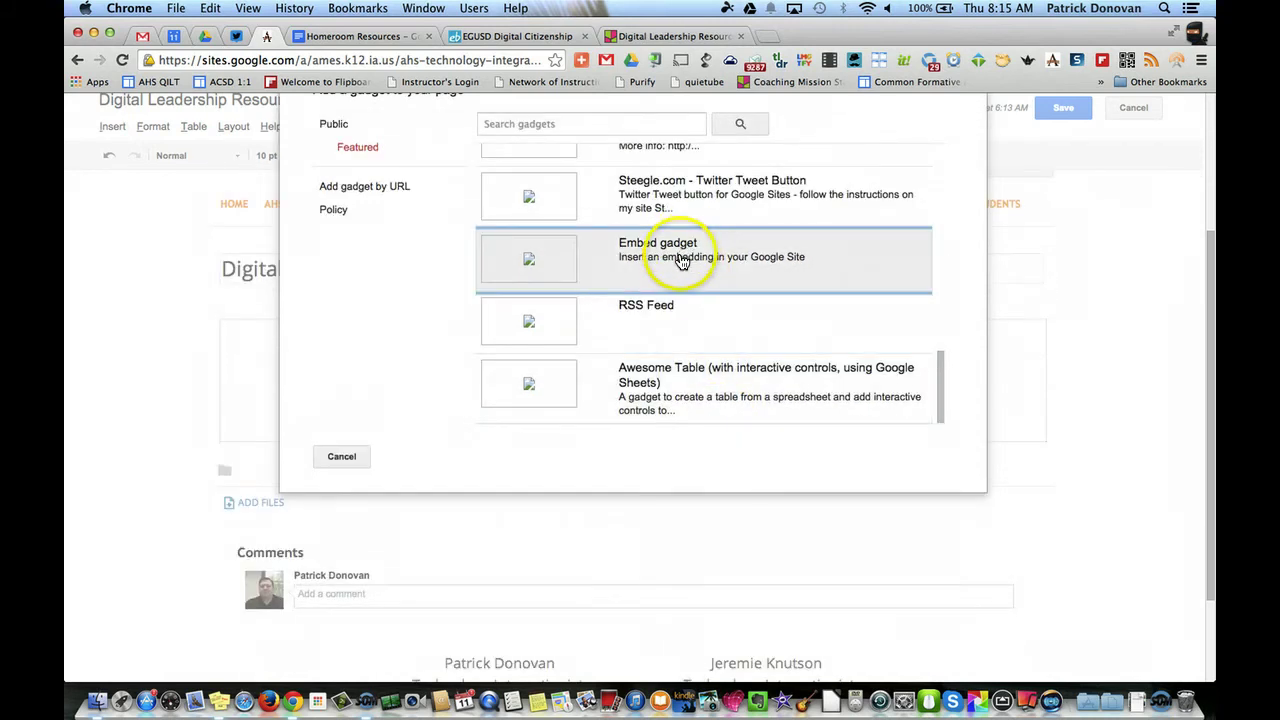
click(684, 253)
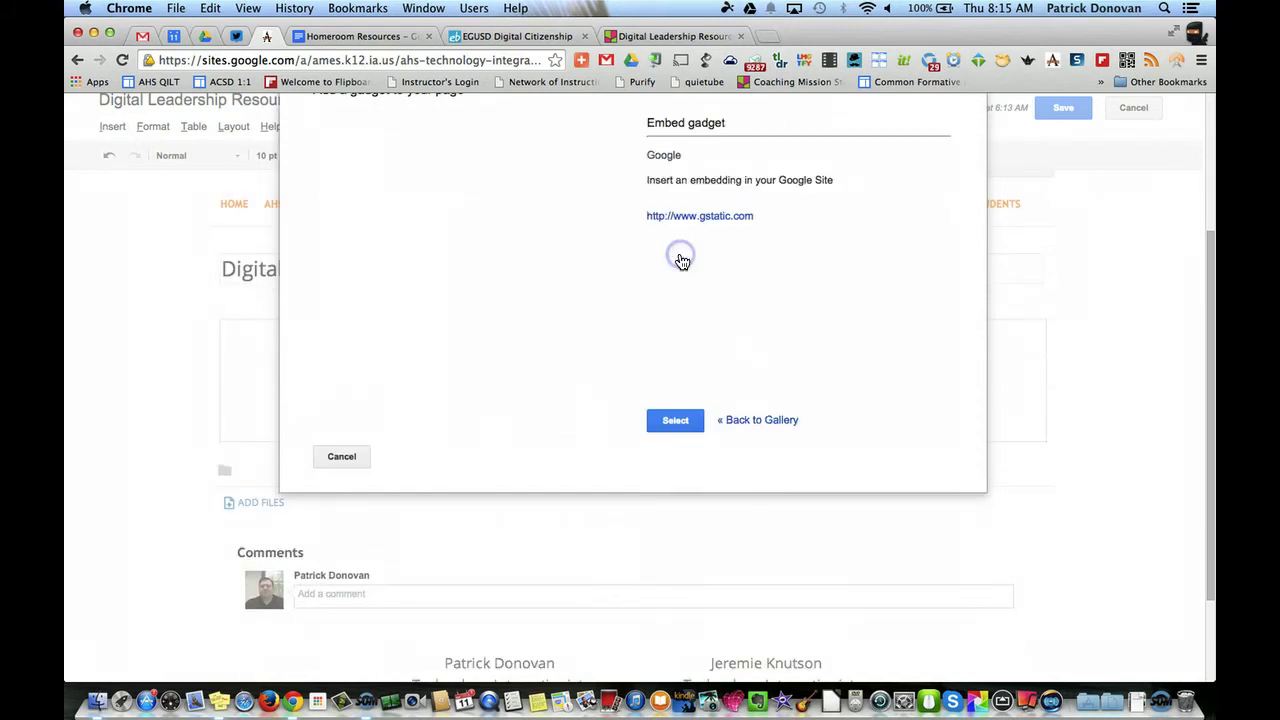
click(679, 428)
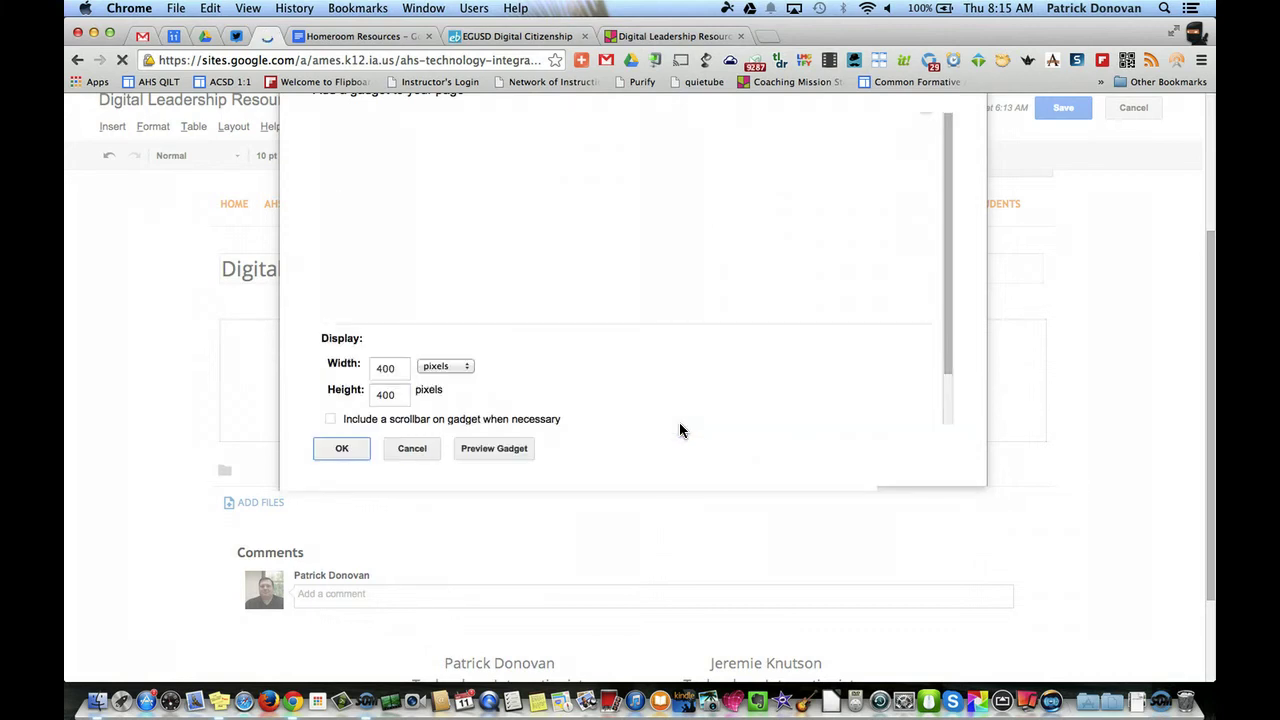
- Paste the copied Padlet iframe code as the gadget's embedding snippet
click(683, 394)
click(532, 326)
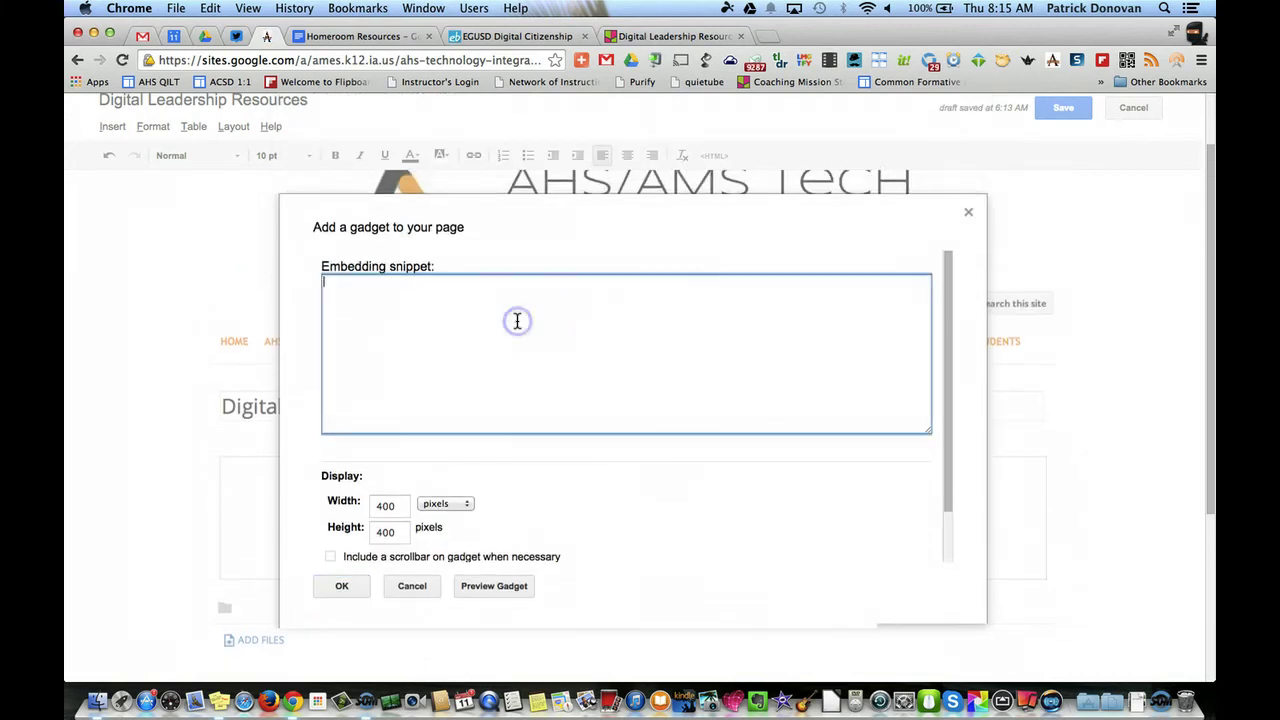
key(super+v)
click(531, 285)
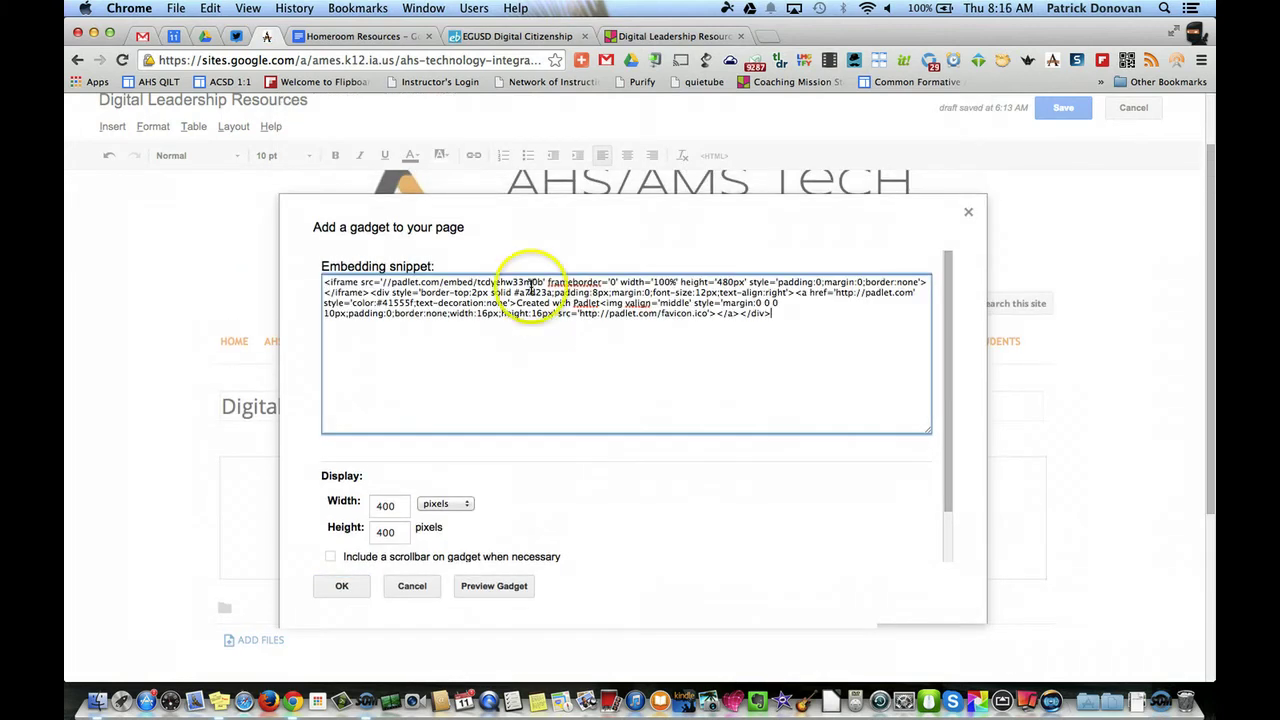
- Set the gadget's width to 100 percent and height to 800 pixels, and insert it into the page
click(431, 507)
click(411, 506)
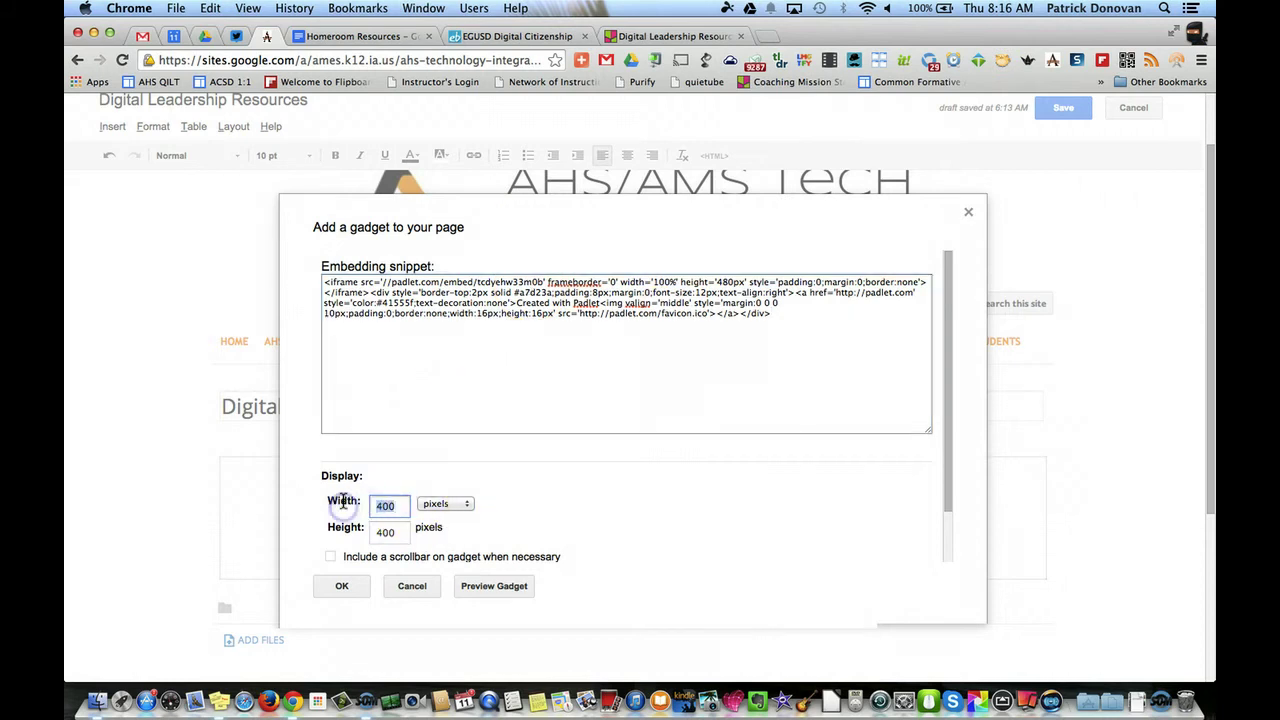
text(100)
click(441, 505)
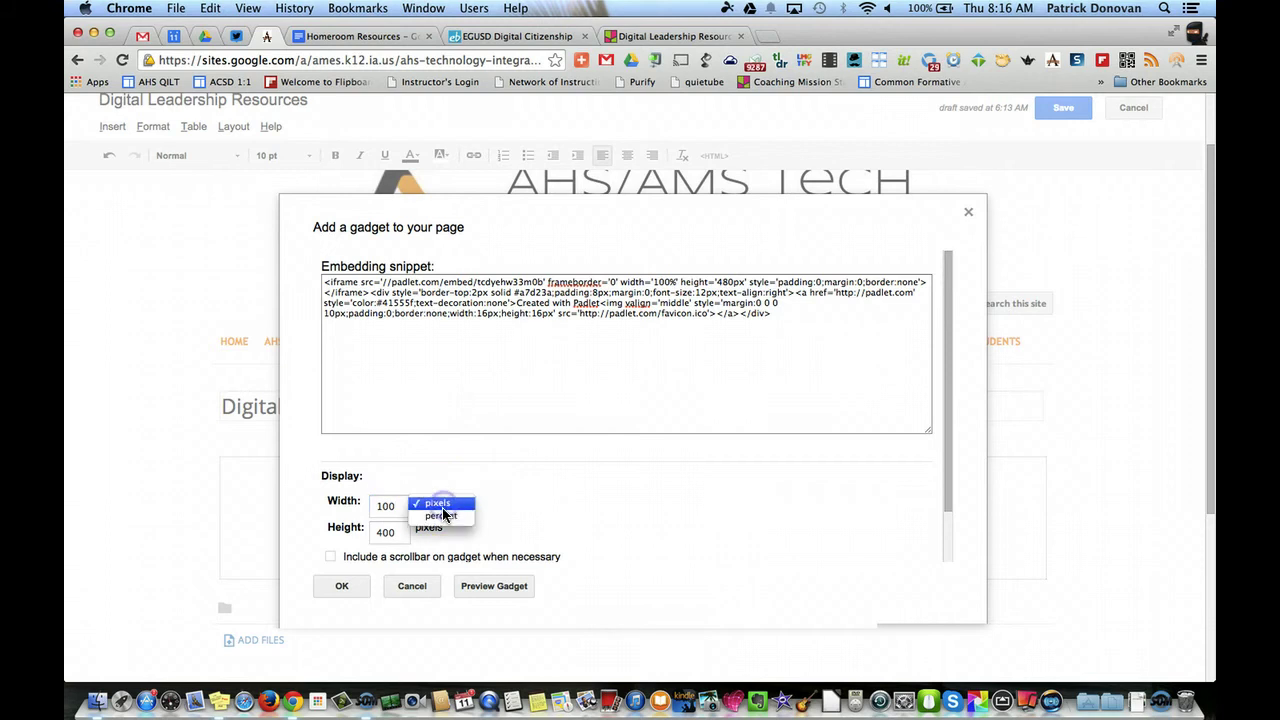
click(443, 515)
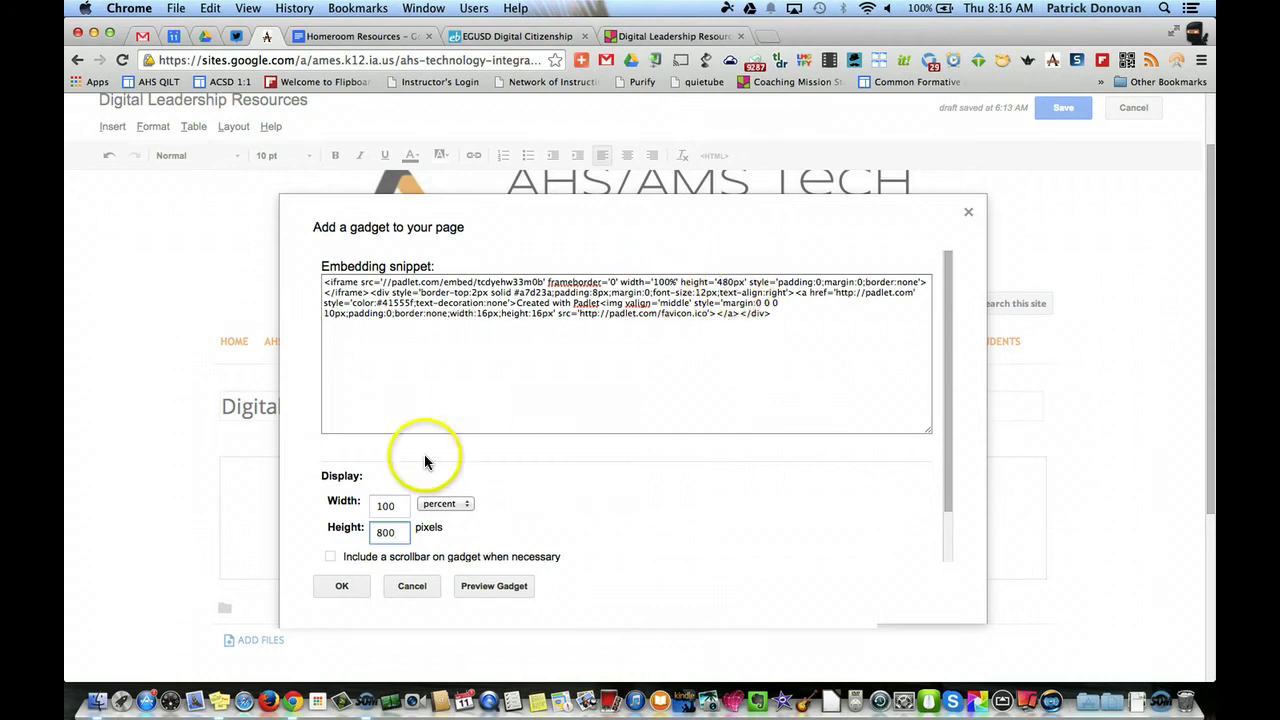
click(343, 585)
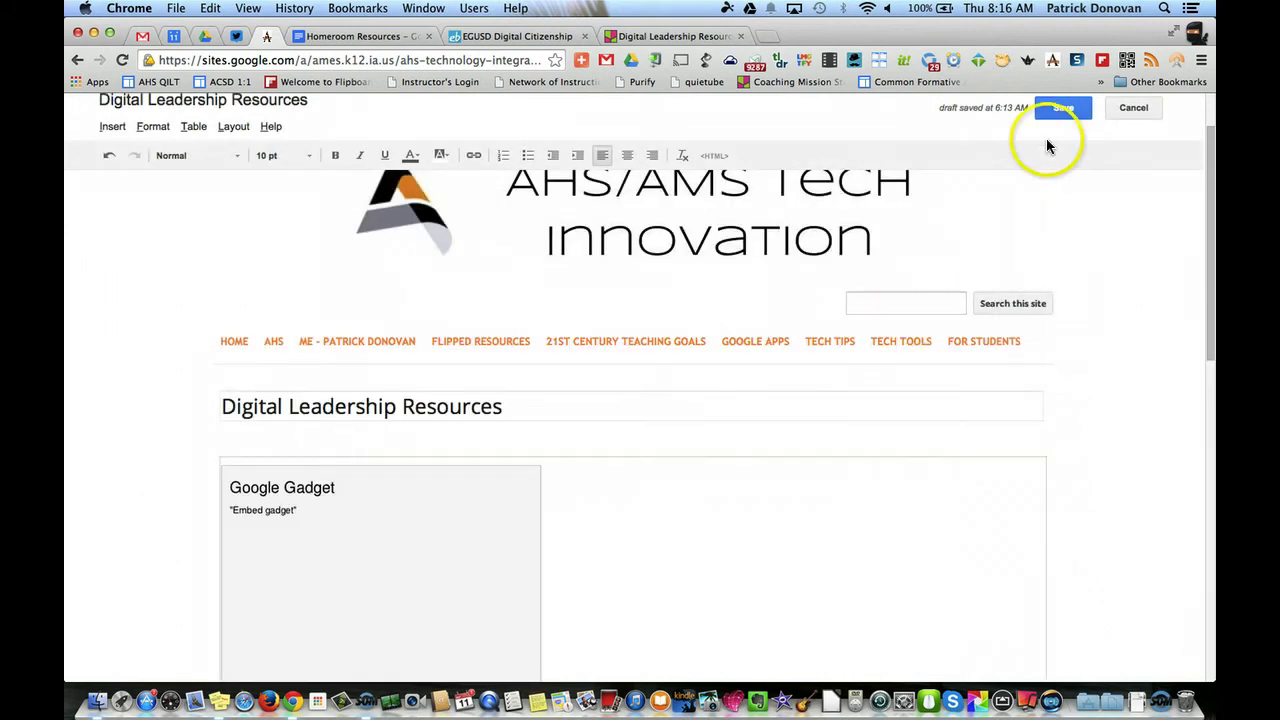
- Save the Digital Leadership Resources page and view the embedded wall on it
click(1066, 112)
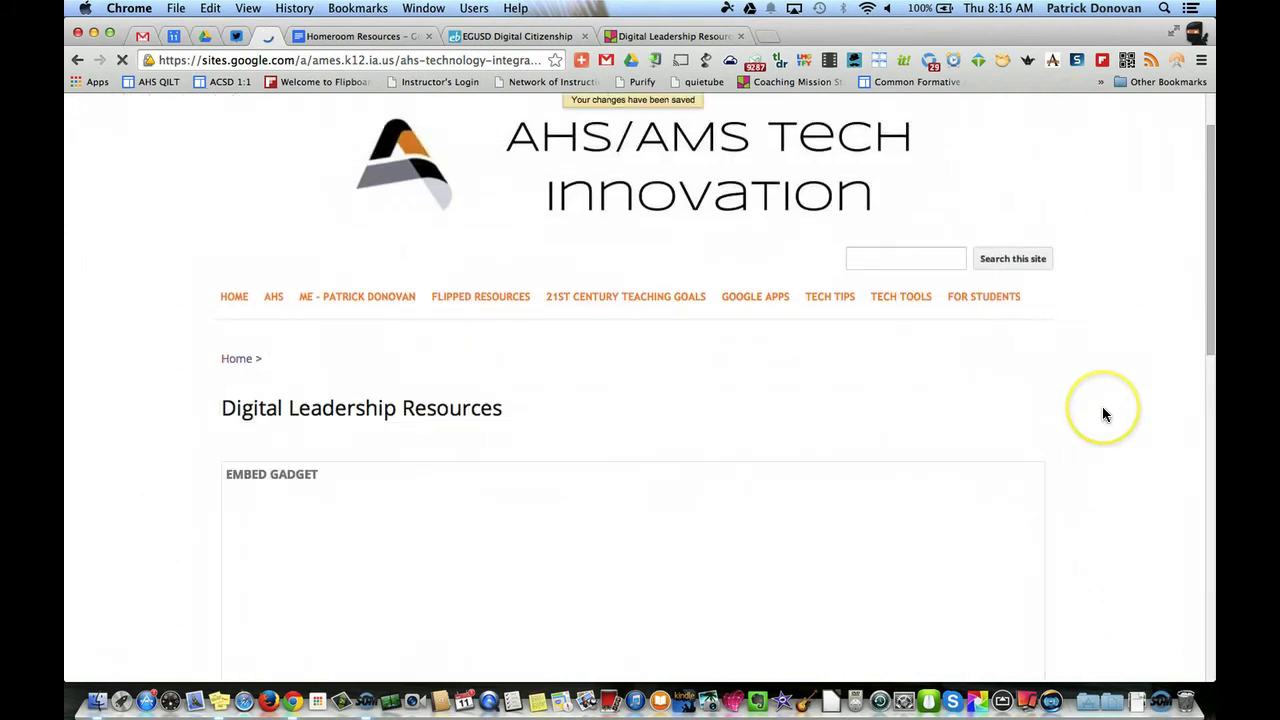
scroll(1028, 390, down, 3)
scroll(1027, 393, down, 1)
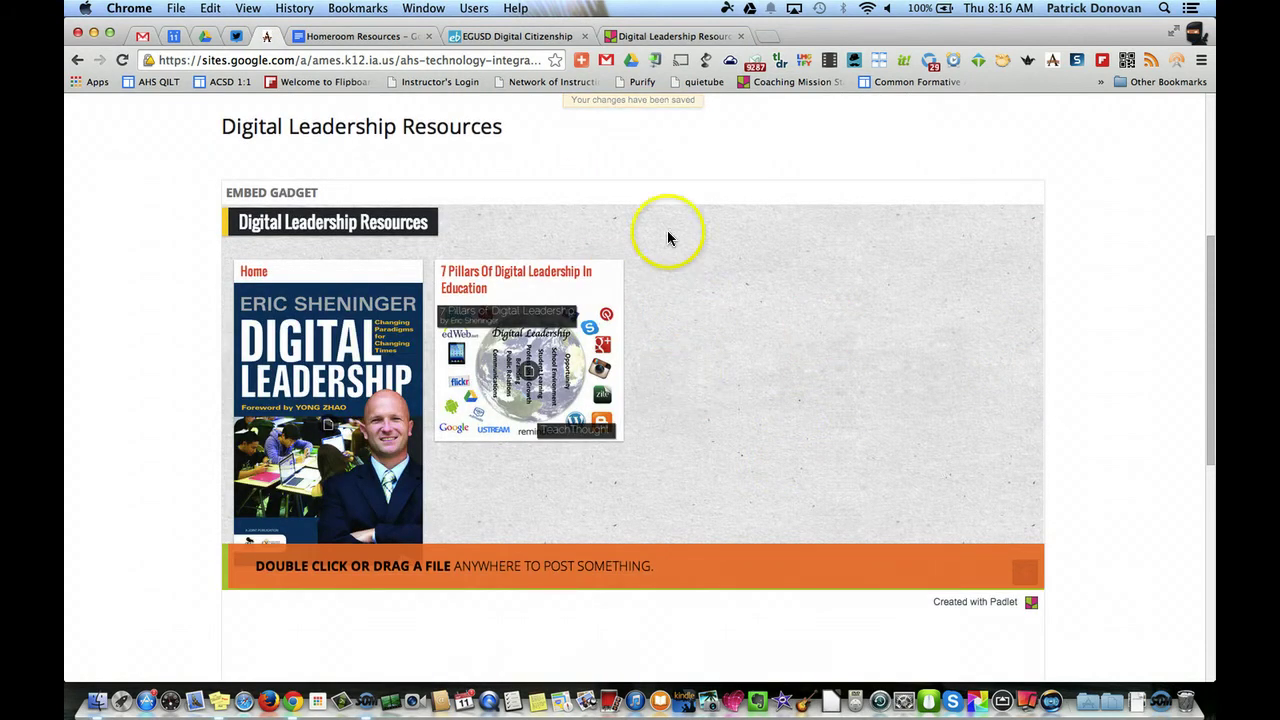
- Try starting a new post directly on the embedded wall and leave it empty
double_click(692, 313)
click(316, 288)
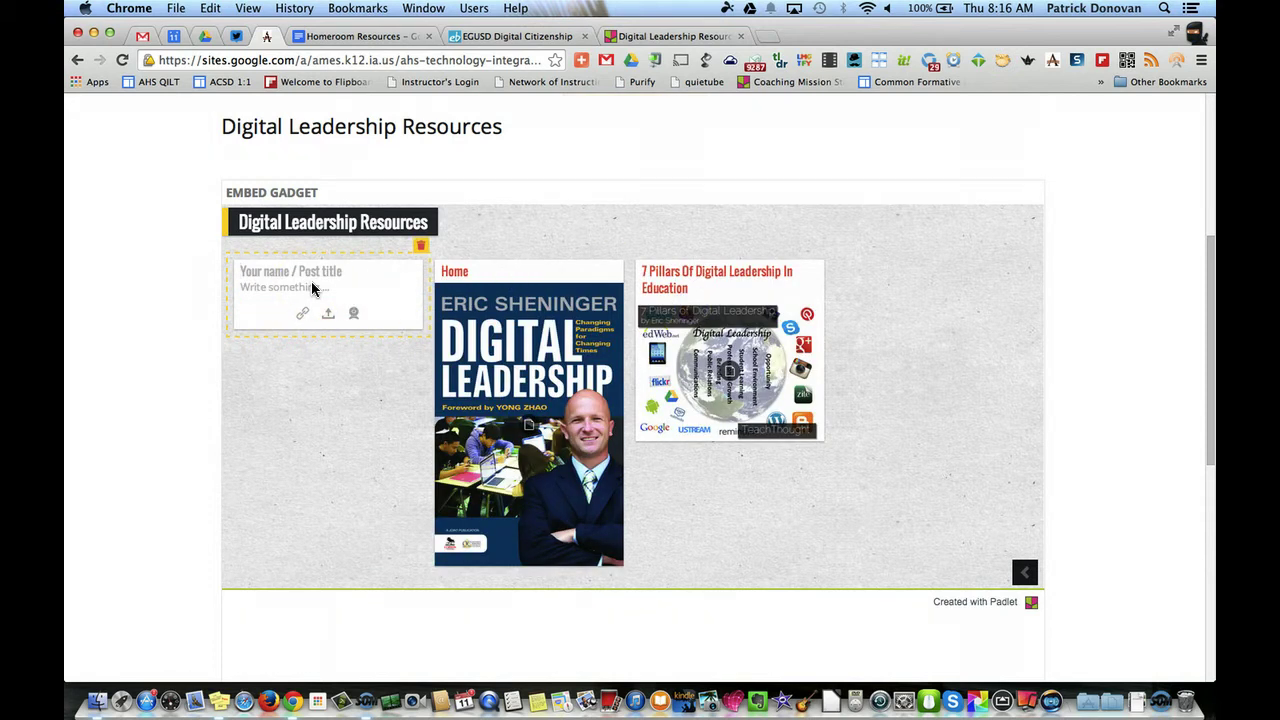
click(314, 457)
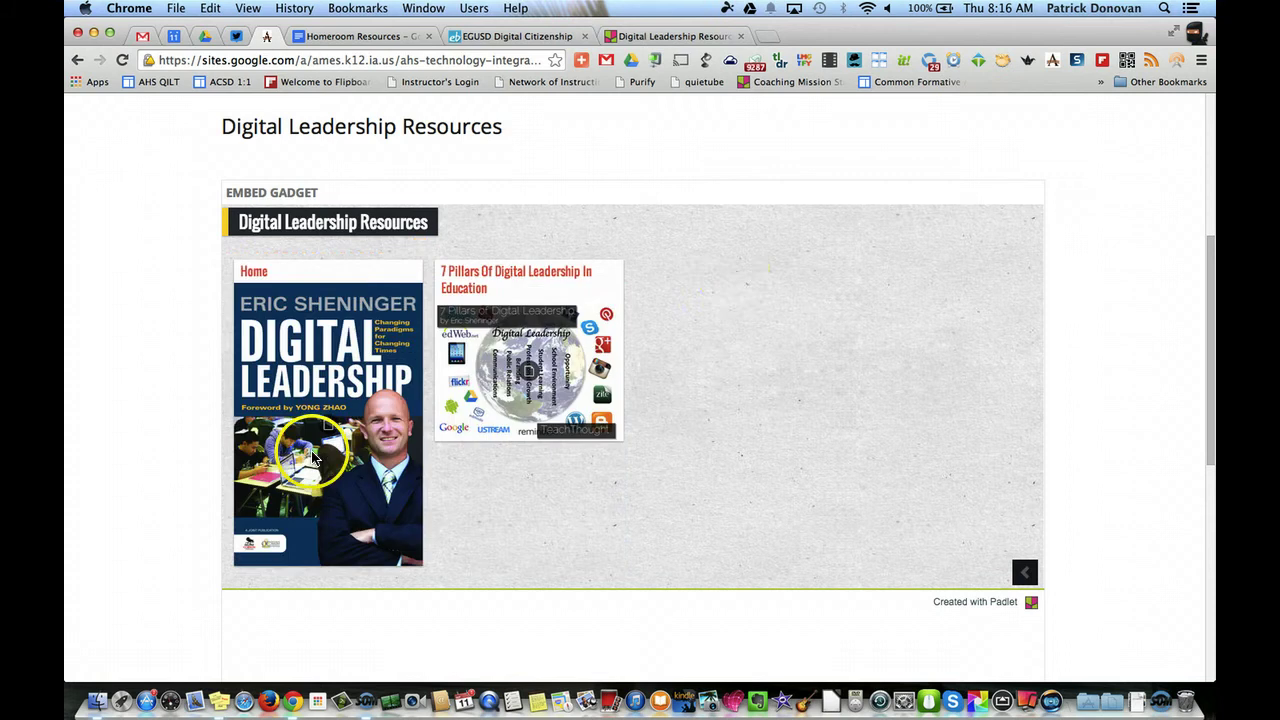
click(800, 285)
- Open the address of the saved Digital Leadership Resources page in a new incognito window
click(427, 59)
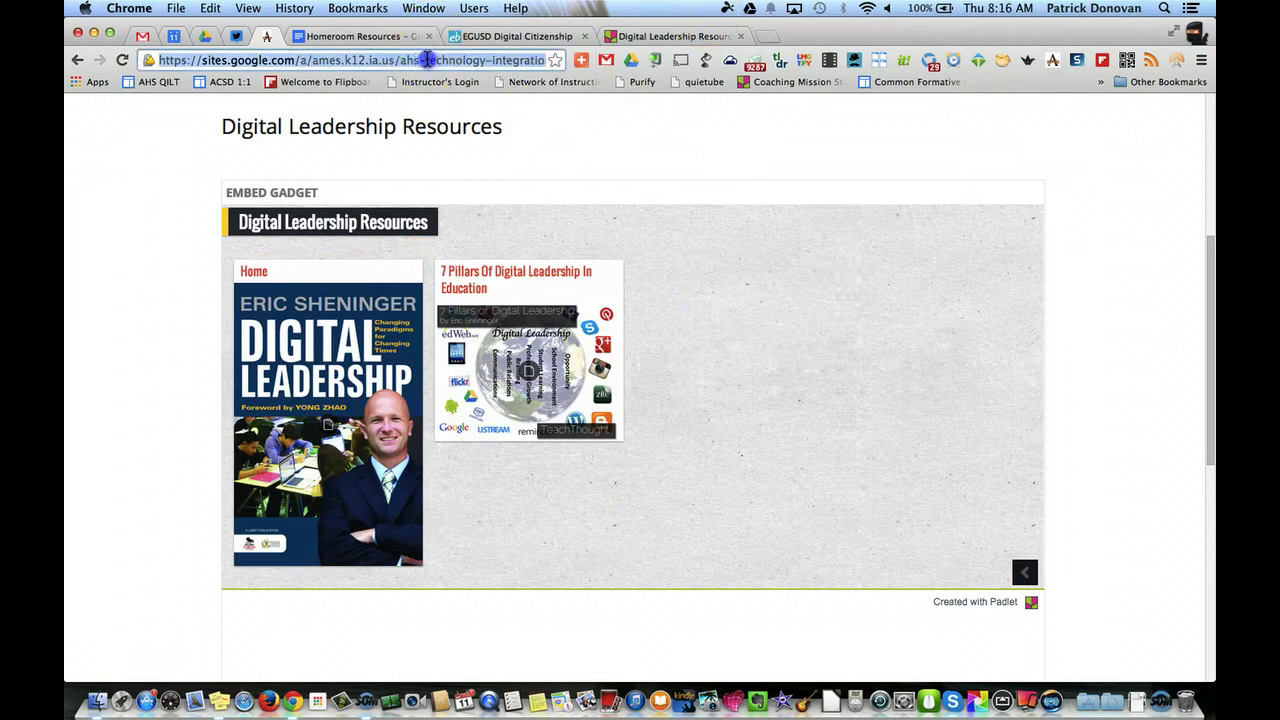
click(176, 8)
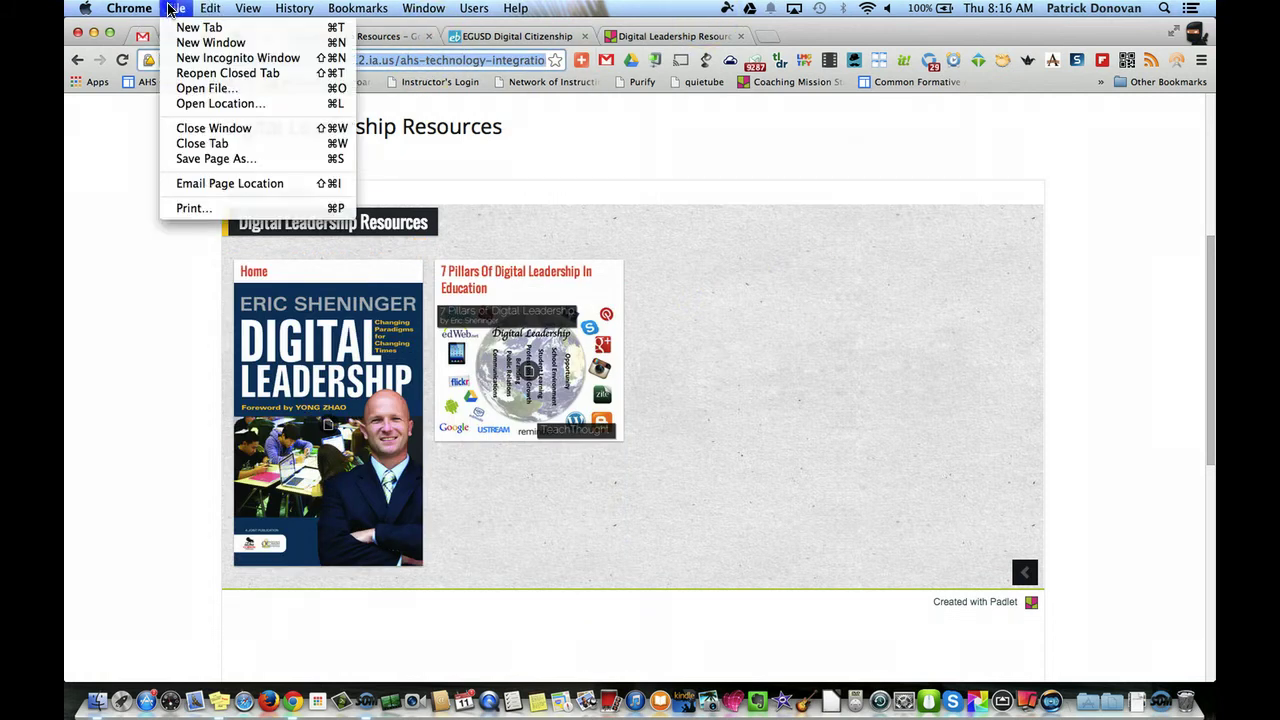
click(185, 54)
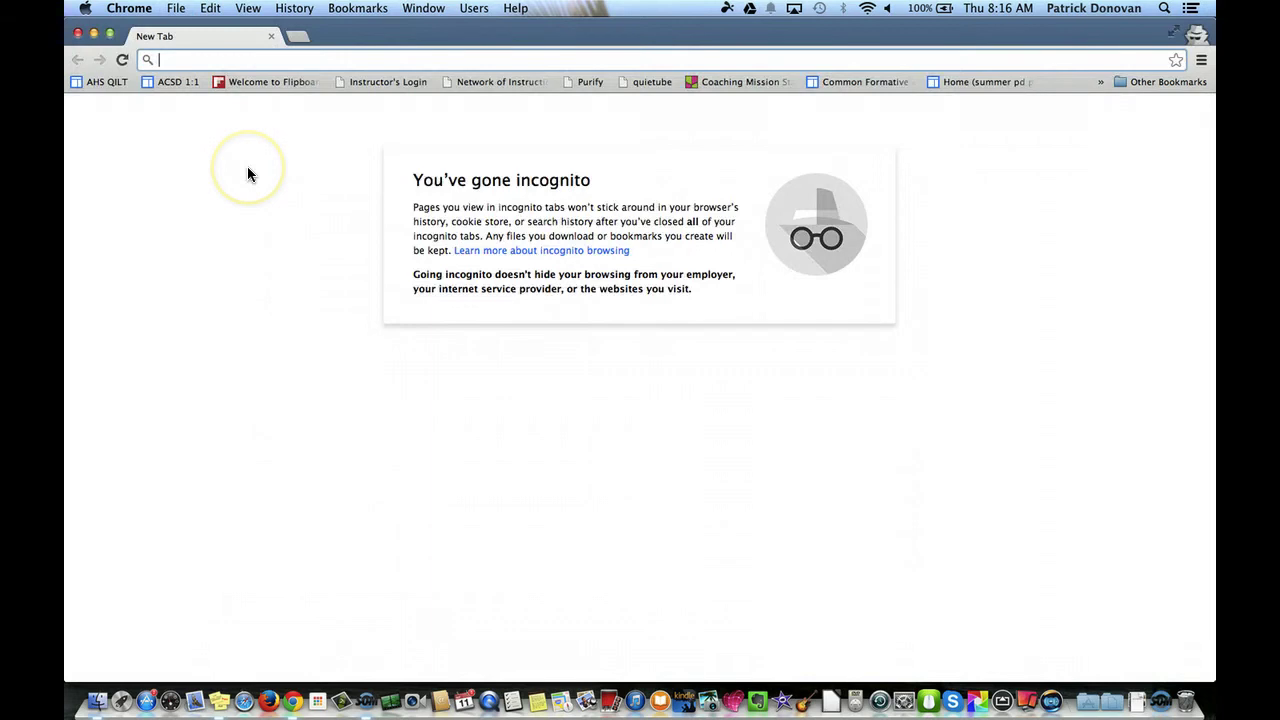
text(https://sites.google.com/a/ames.k12.ia.us/ahs-technology-integration/home/digital-leadership-resources)
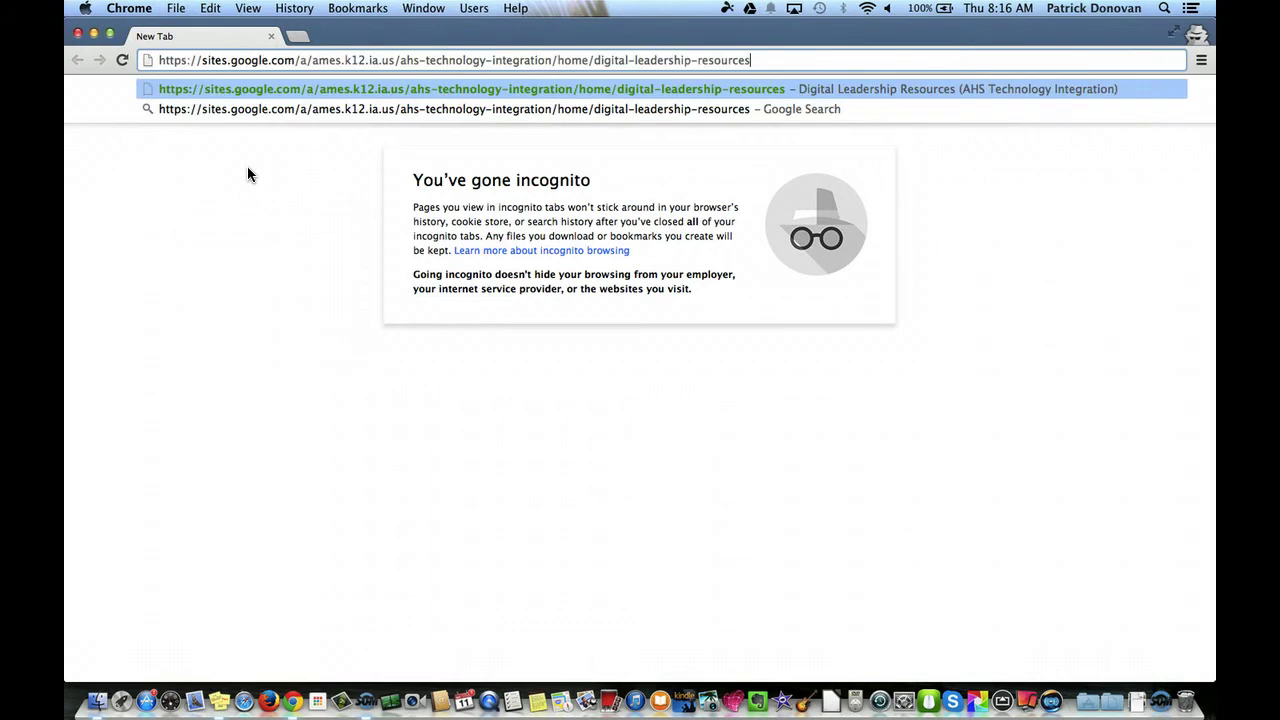
key(Return)
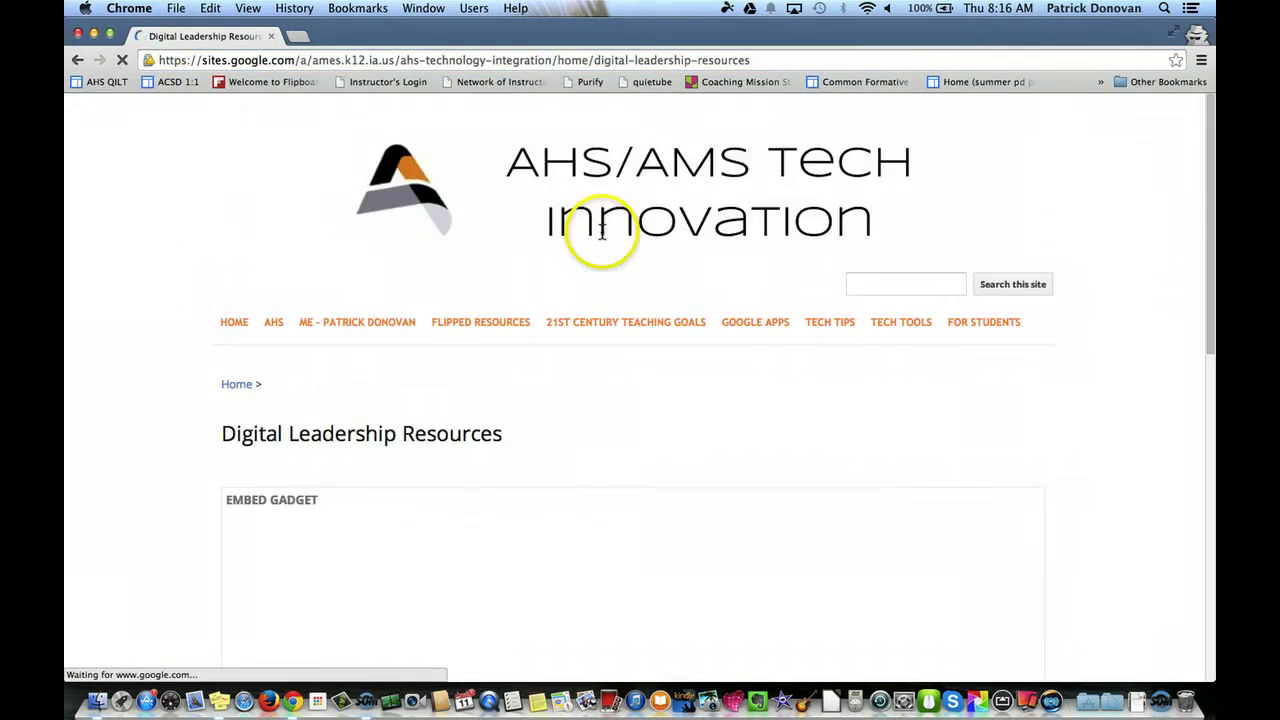
- Inspect the embedded wall as a signed-out visitor and return to the signed-in browser window
scroll(168, 462, down, 5)
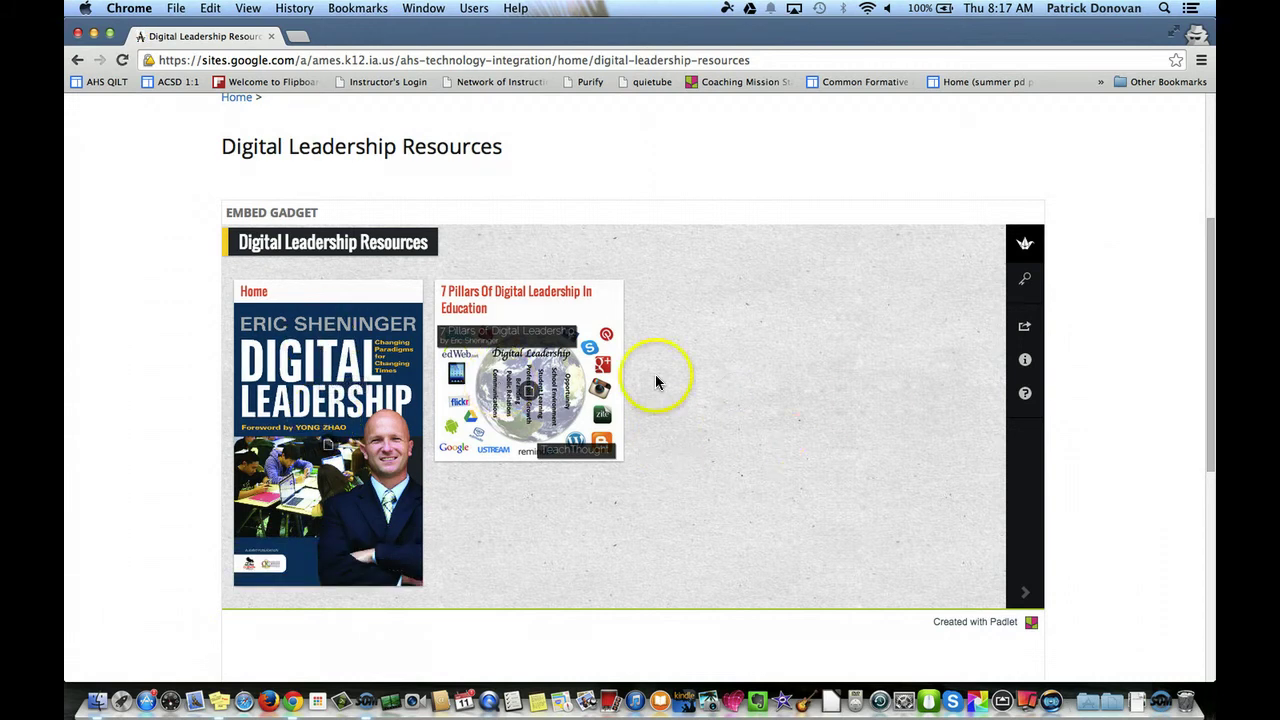
scroll(802, 457, up, 5)
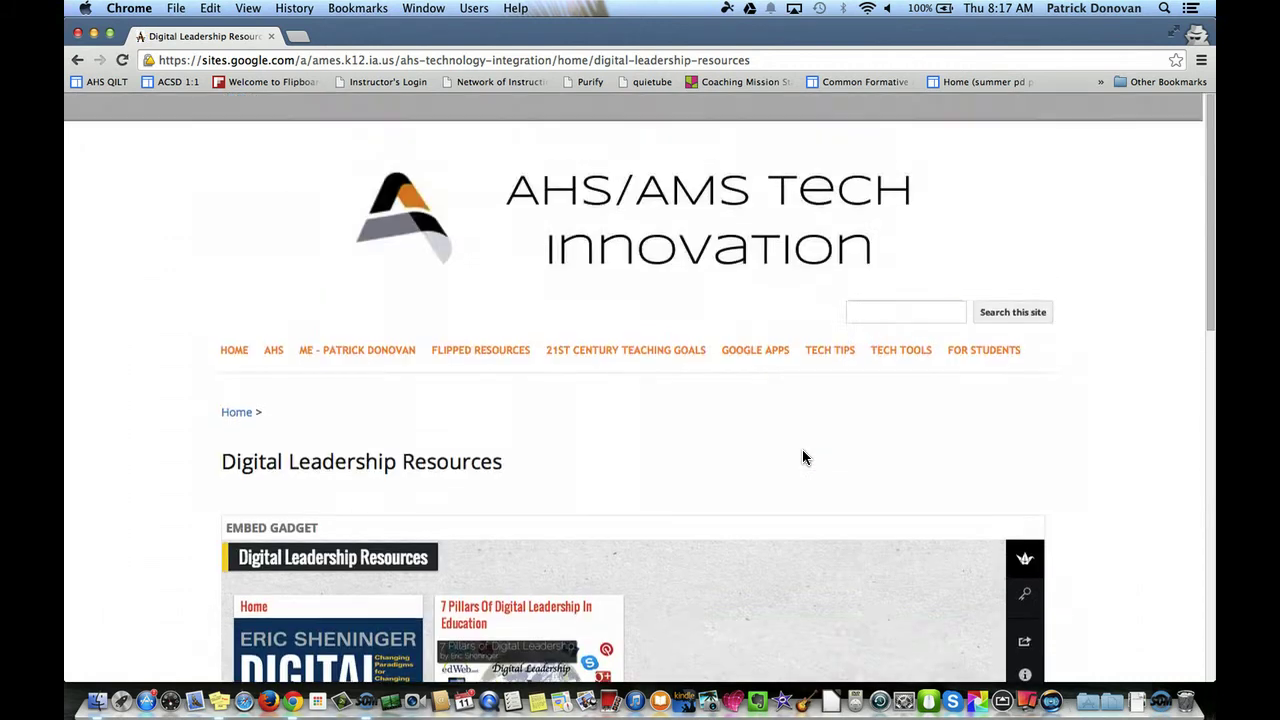
key(F3)
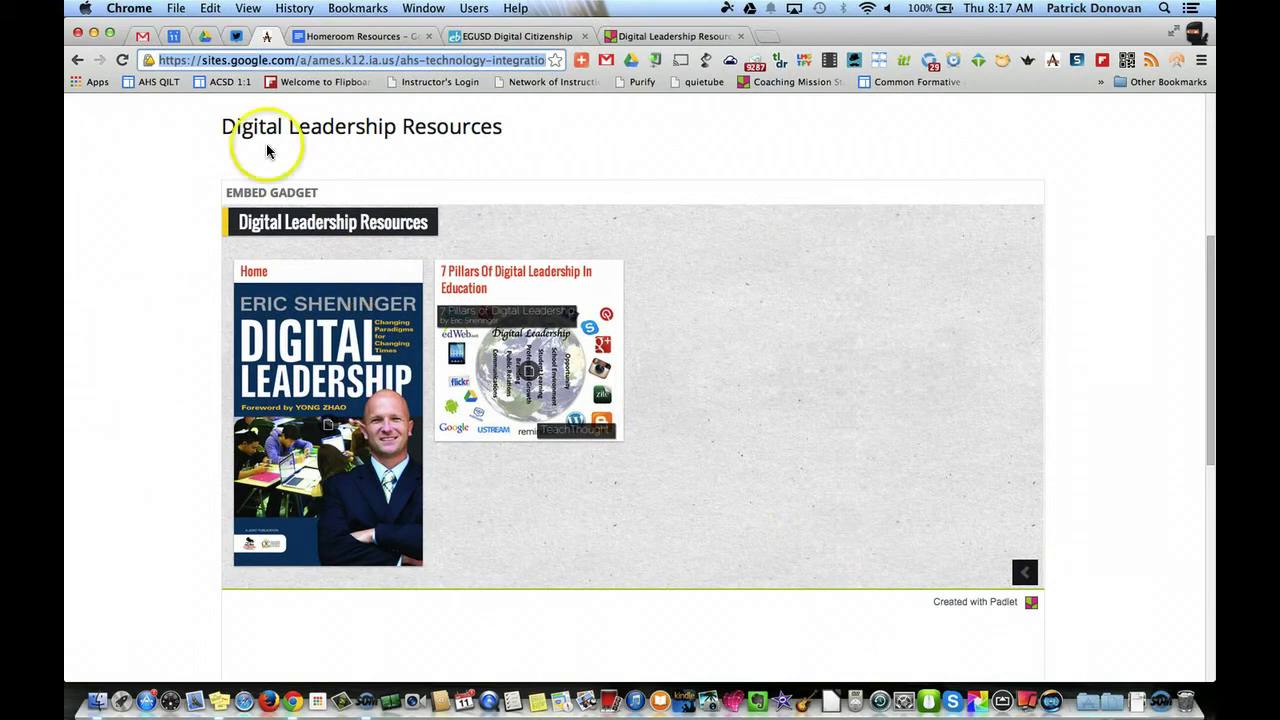
- Turn off the border and title display on the page's embed gadget and save the page
scroll(740, 322, up, 2)
scroll(739, 323, up, 3)
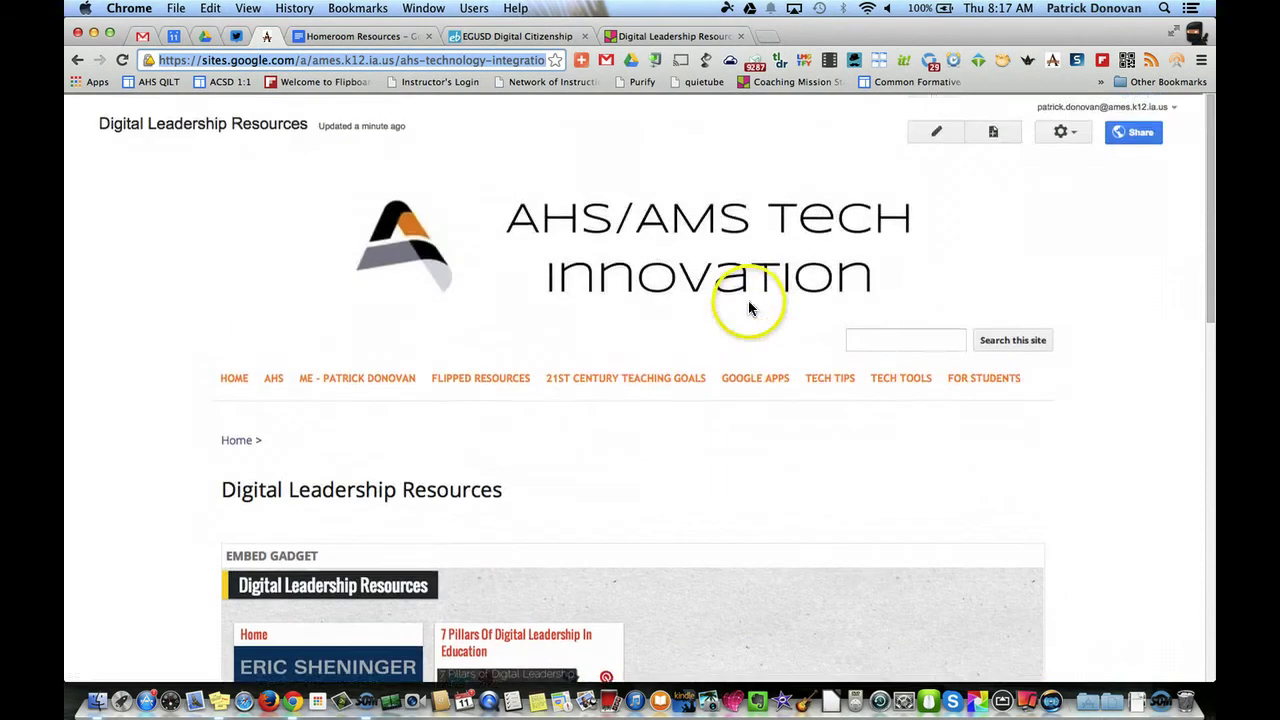
click(936, 130)
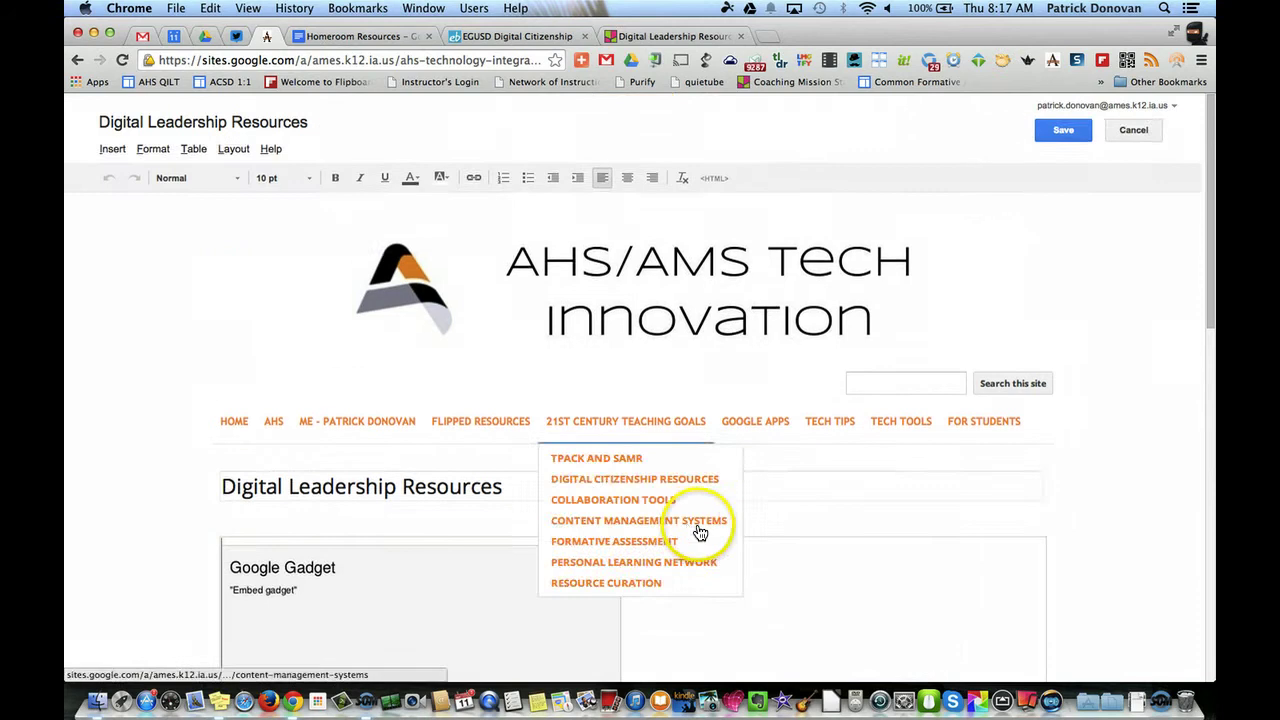
click(349, 511)
click(240, 360)
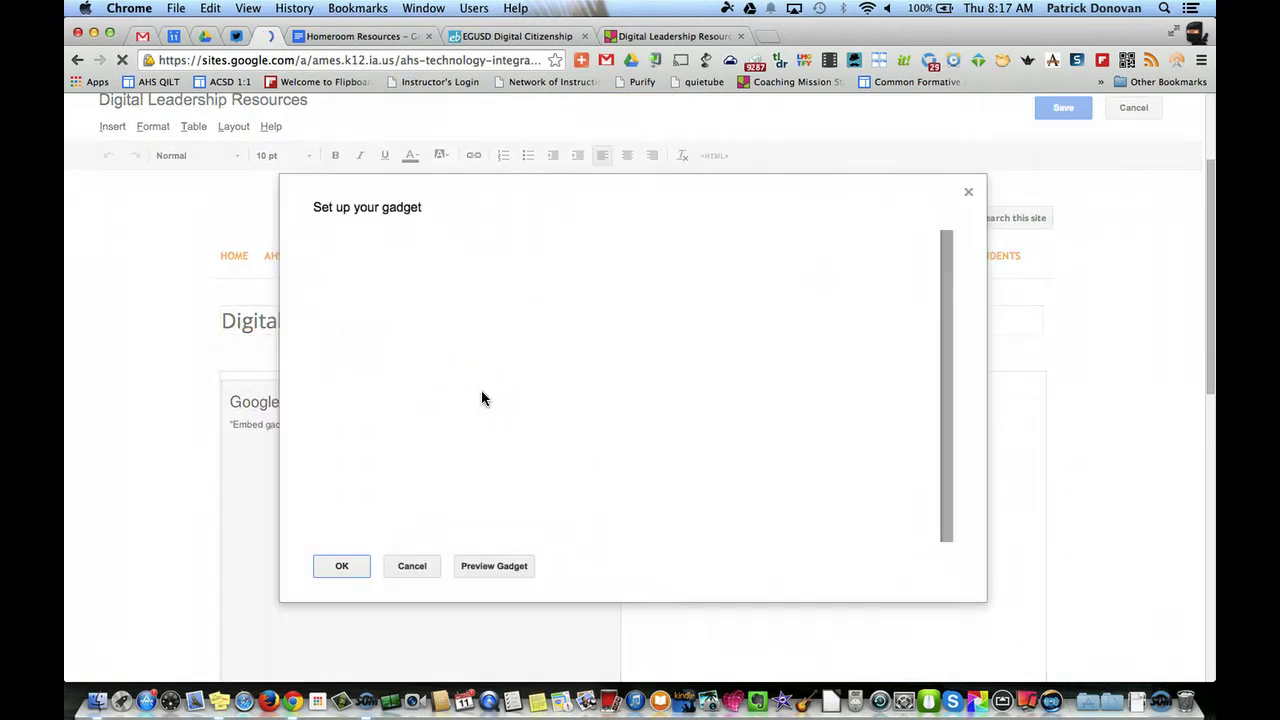
scroll(532, 495, down, 3)
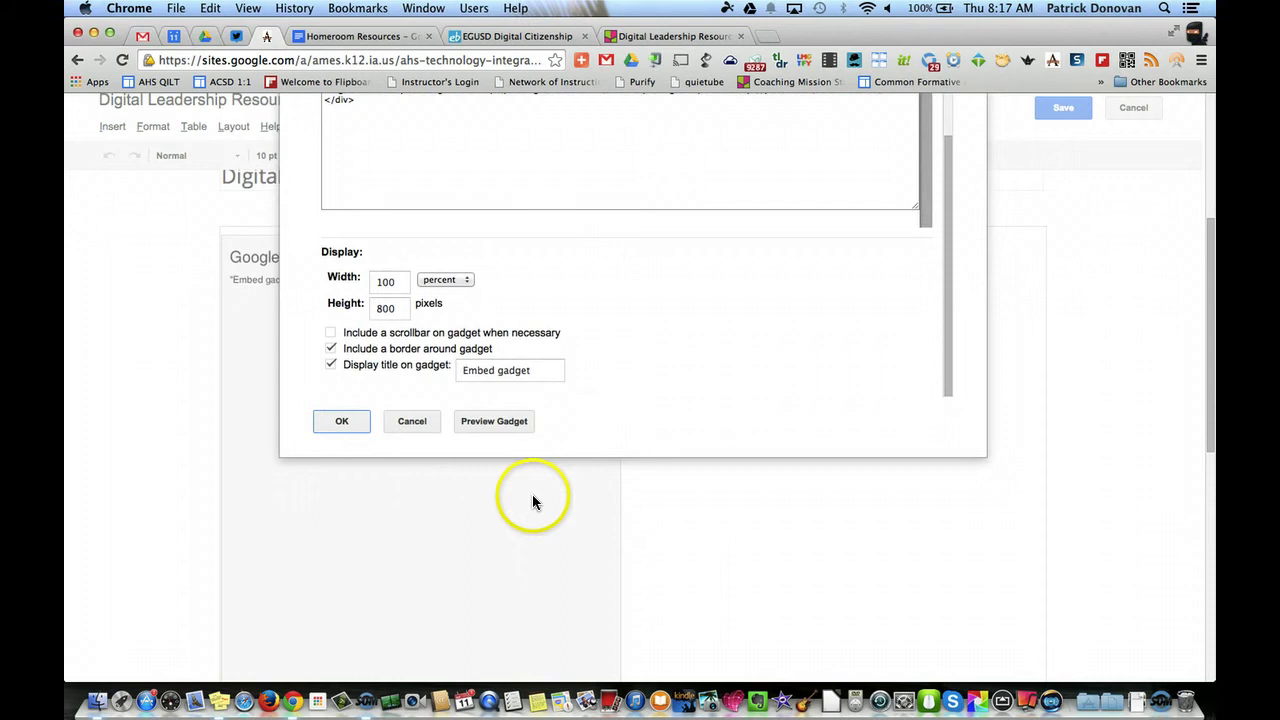
click(332, 366)
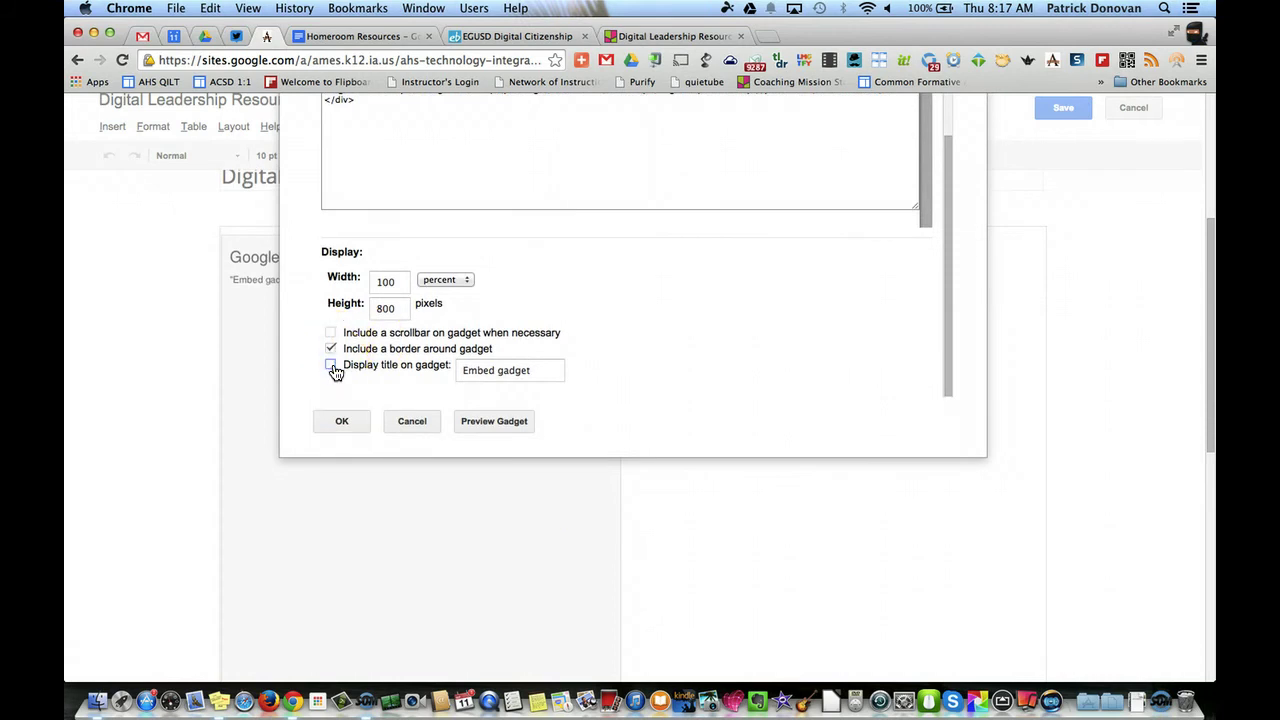
click(331, 349)
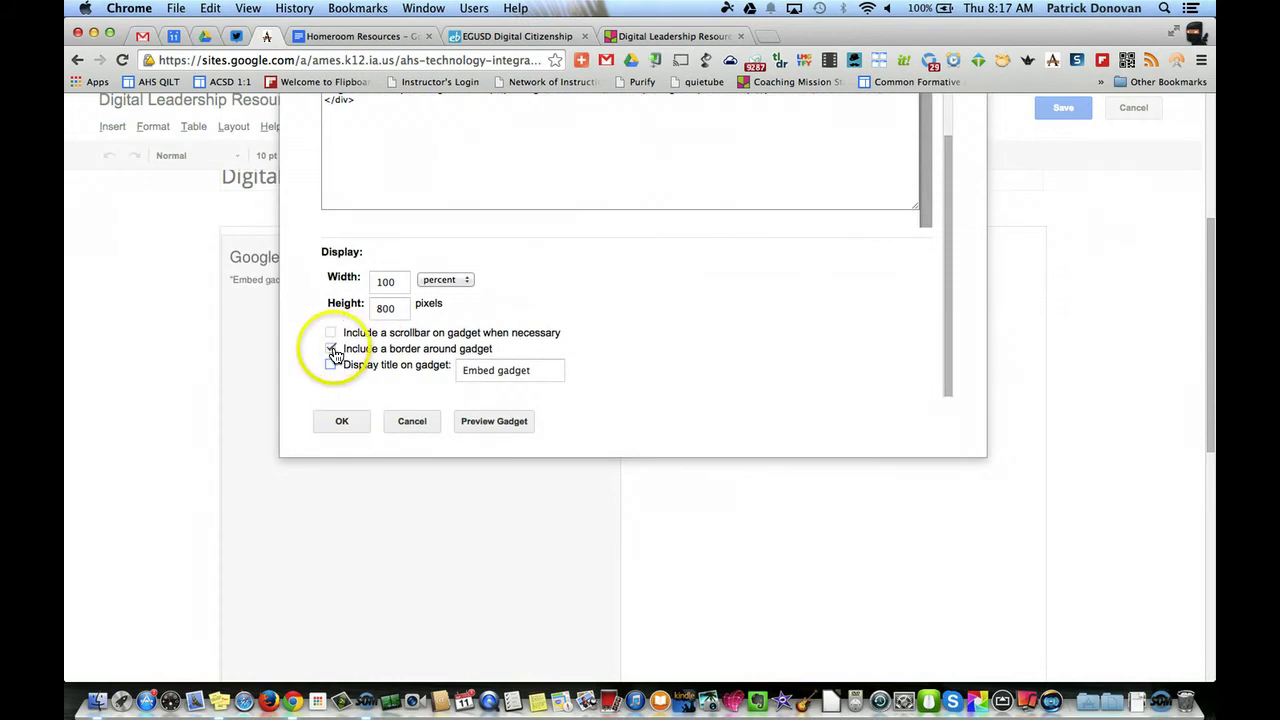
click(336, 421)
click(1070, 108)
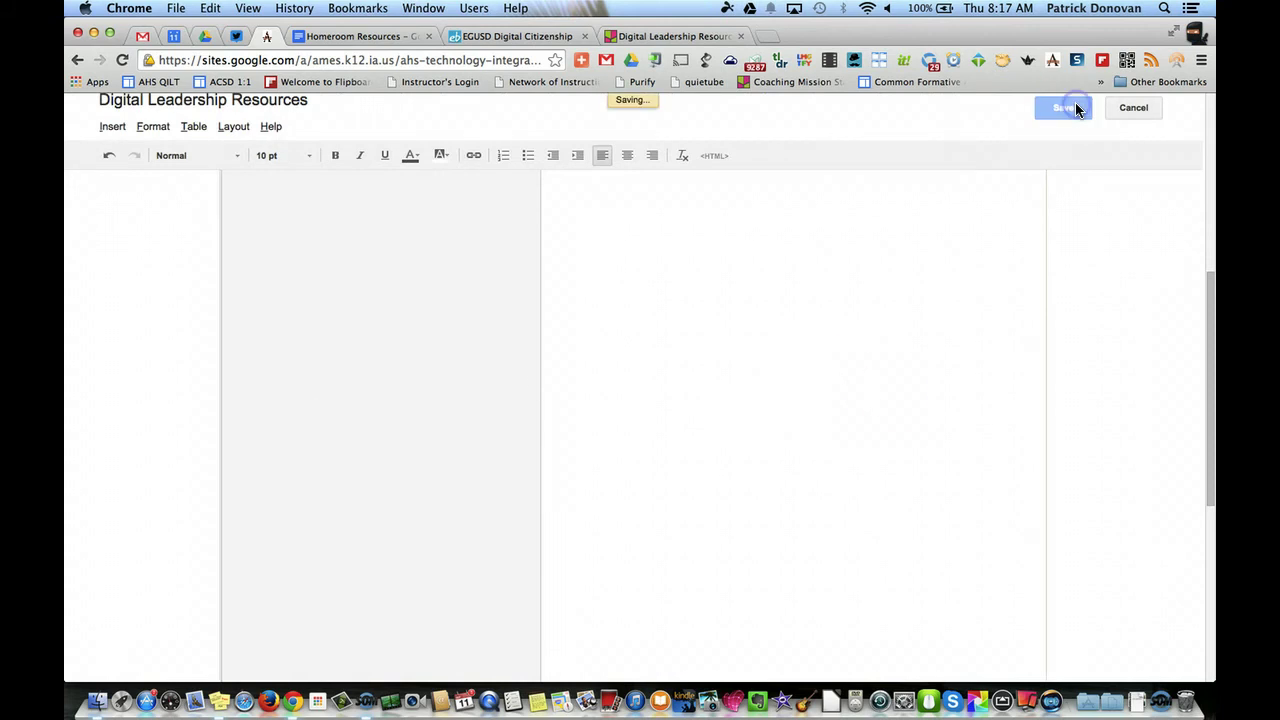
- Review the Padlet wall's privacy settings, including the visitor permission choices for Hidden Link, and close them without changing the permission
click(883, 392)
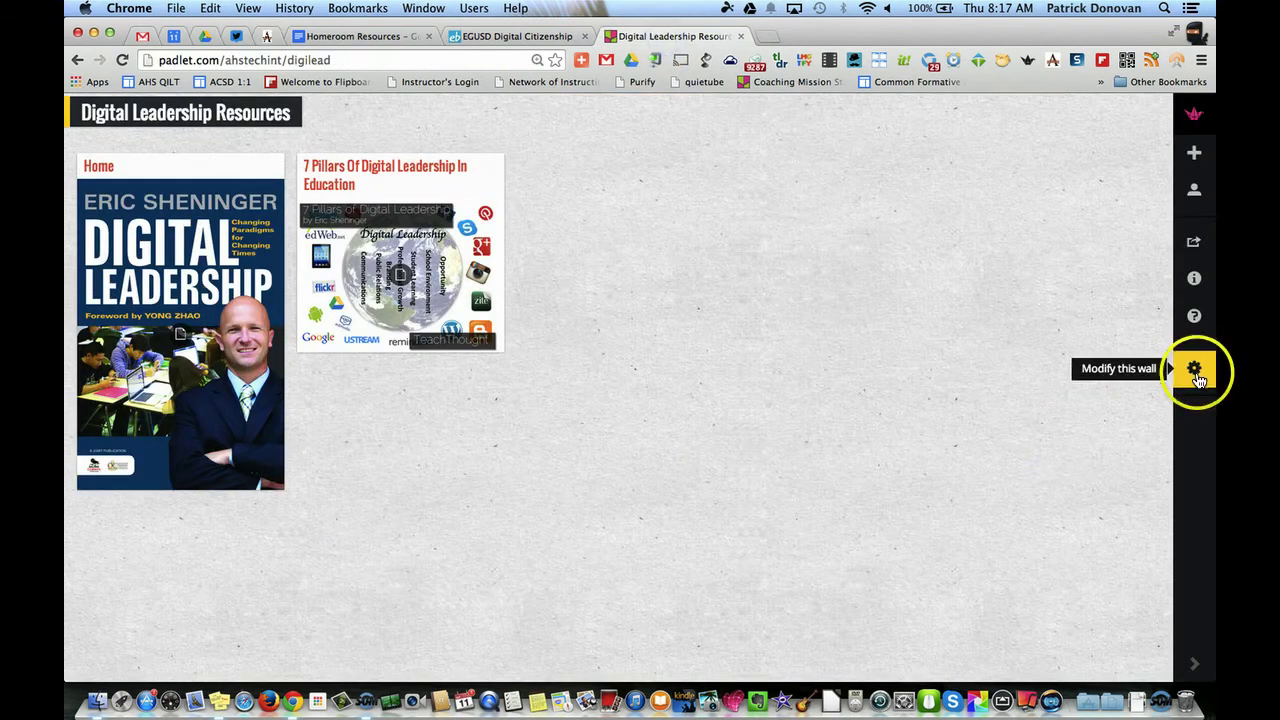
click(1195, 370)
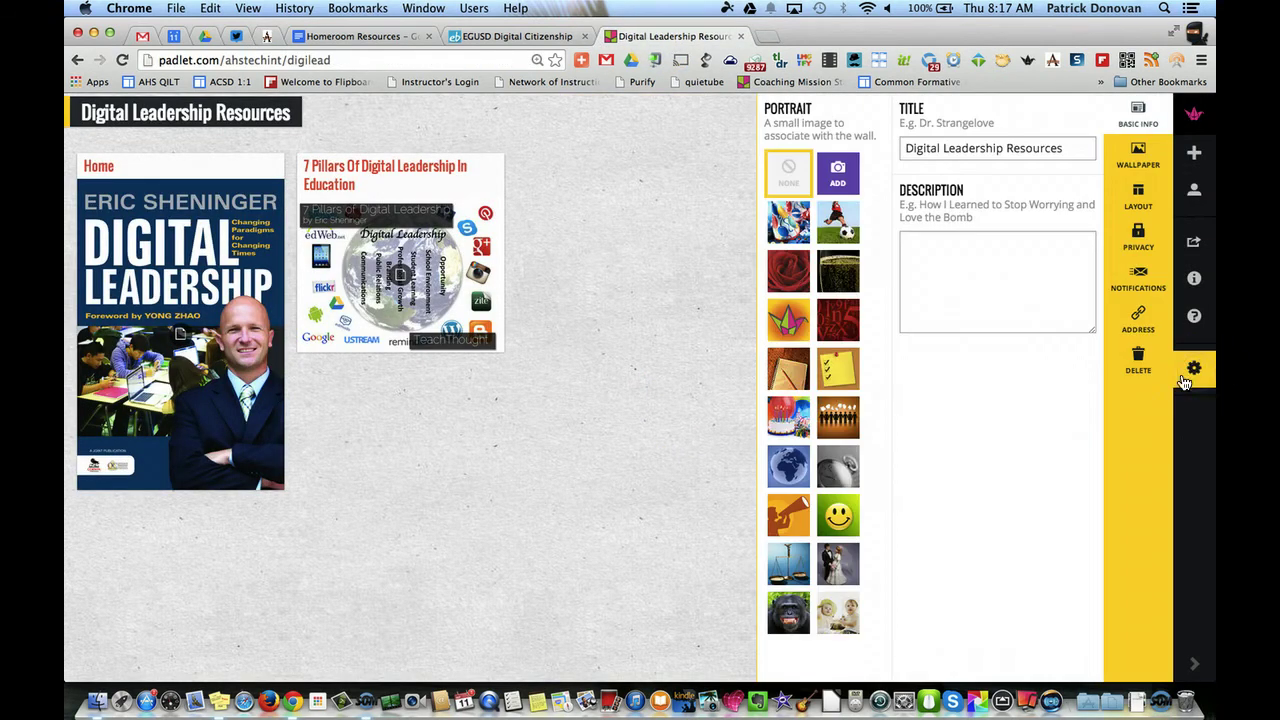
click(1136, 237)
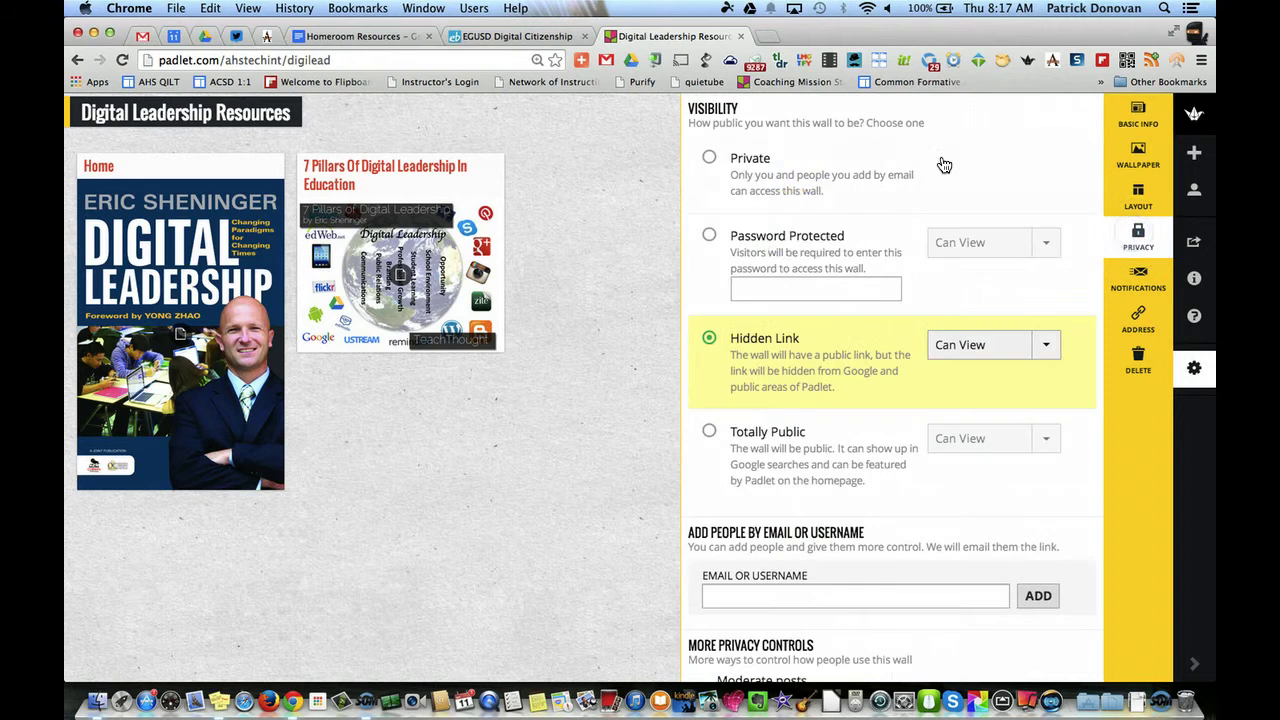
click(709, 345)
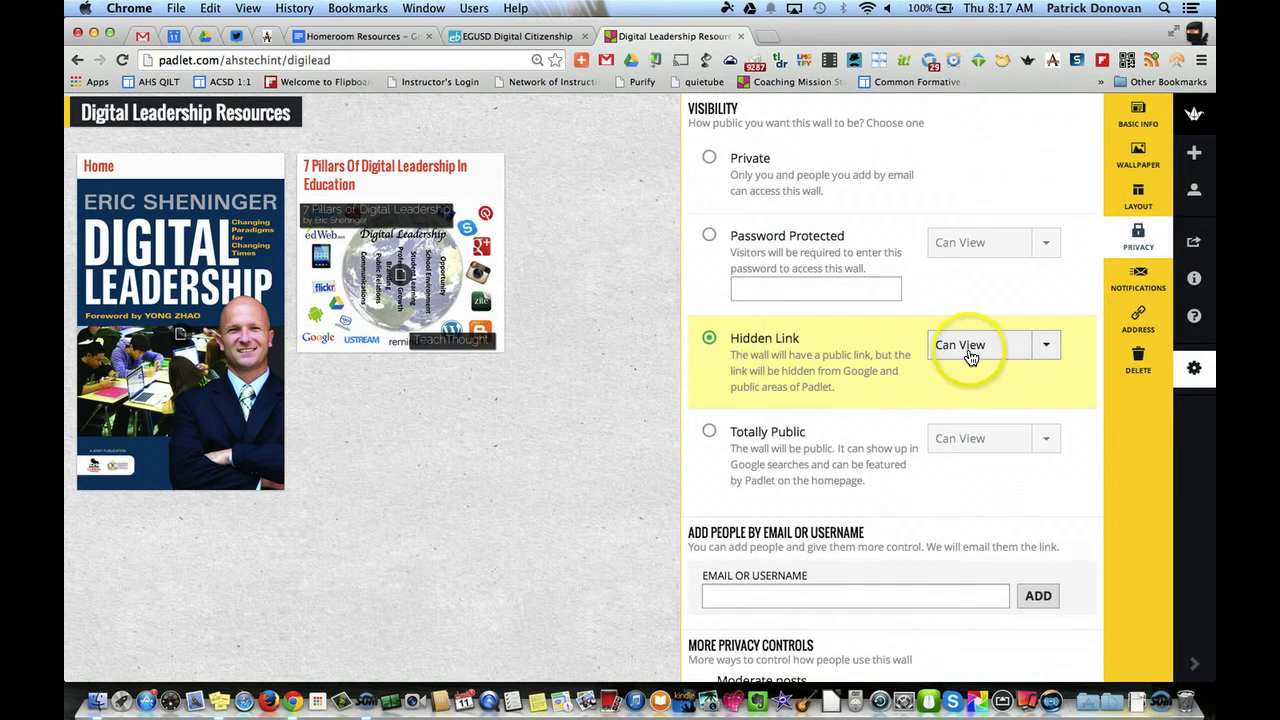
click(1052, 352)
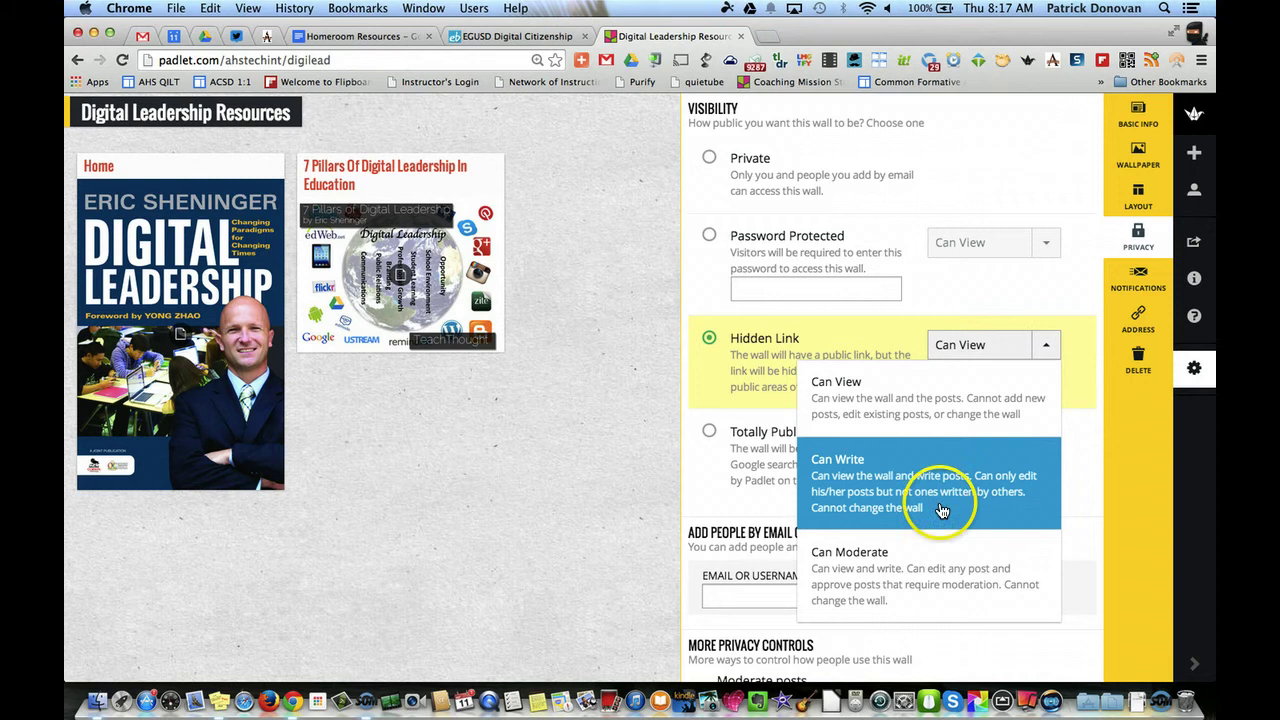
click(568, 472)
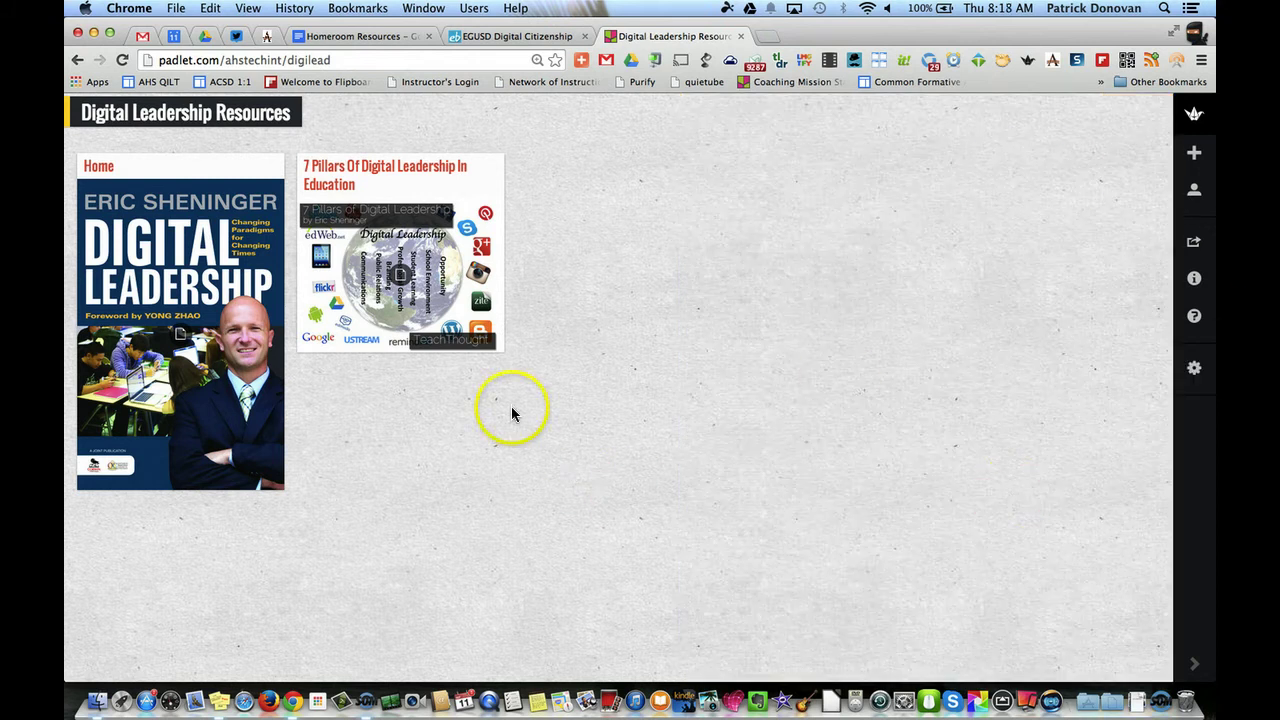
- Reload the page in the incognito window, inspect the embedded wall as a signed-out visitor, and return to the signed-in window
key(ctrl+Up)
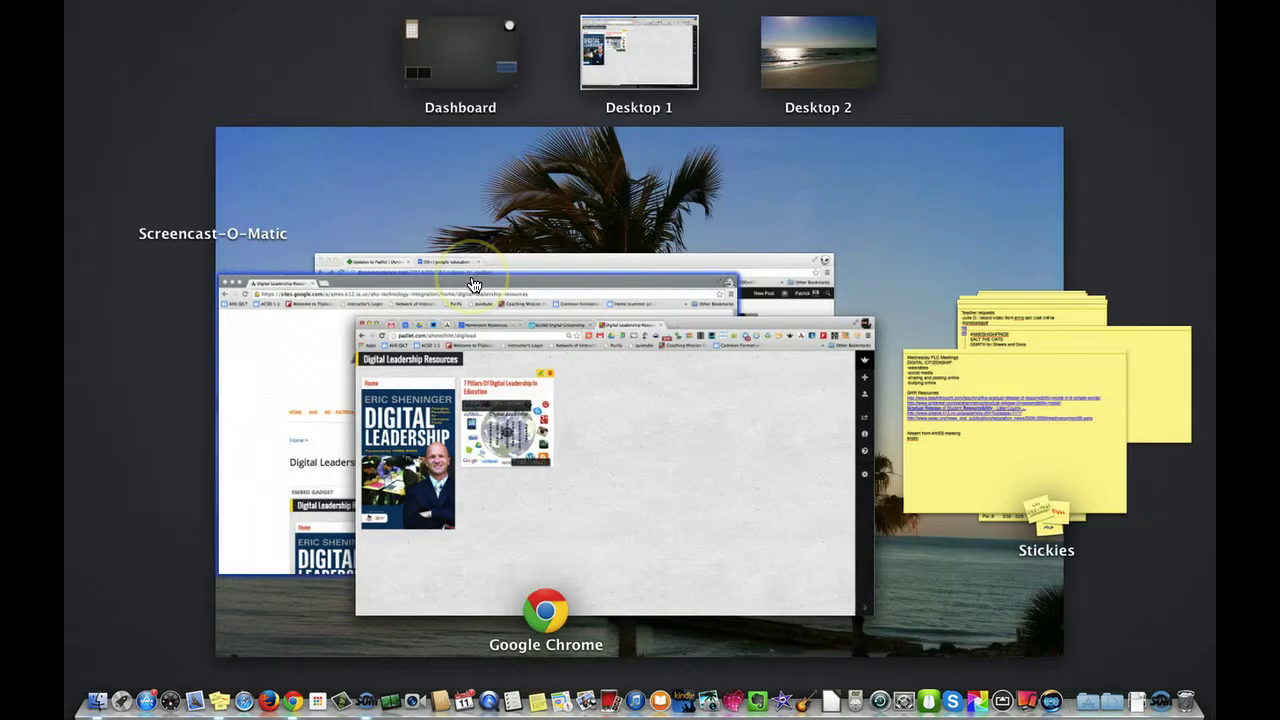
click(313, 457)
scroll(345, 420, down, 4)
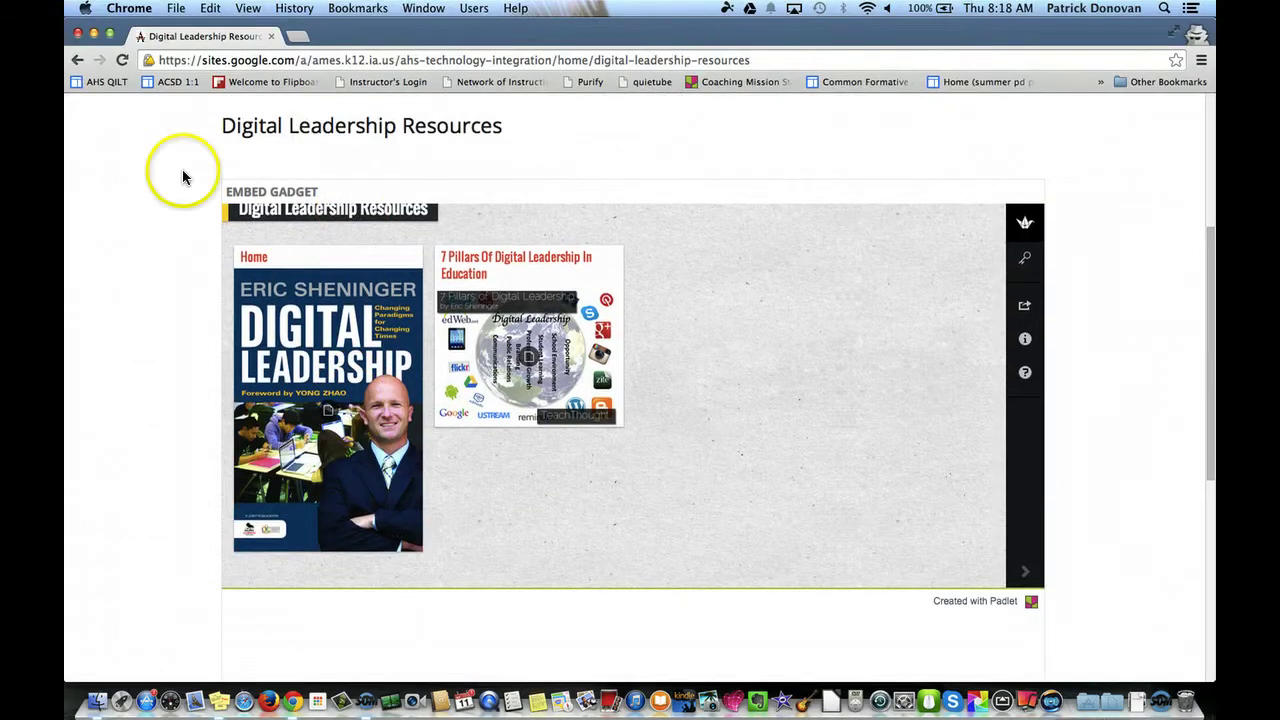
scroll(493, 383, up, 1)
scroll(493, 383, down, 2)
scroll(400, 300, up, 2)
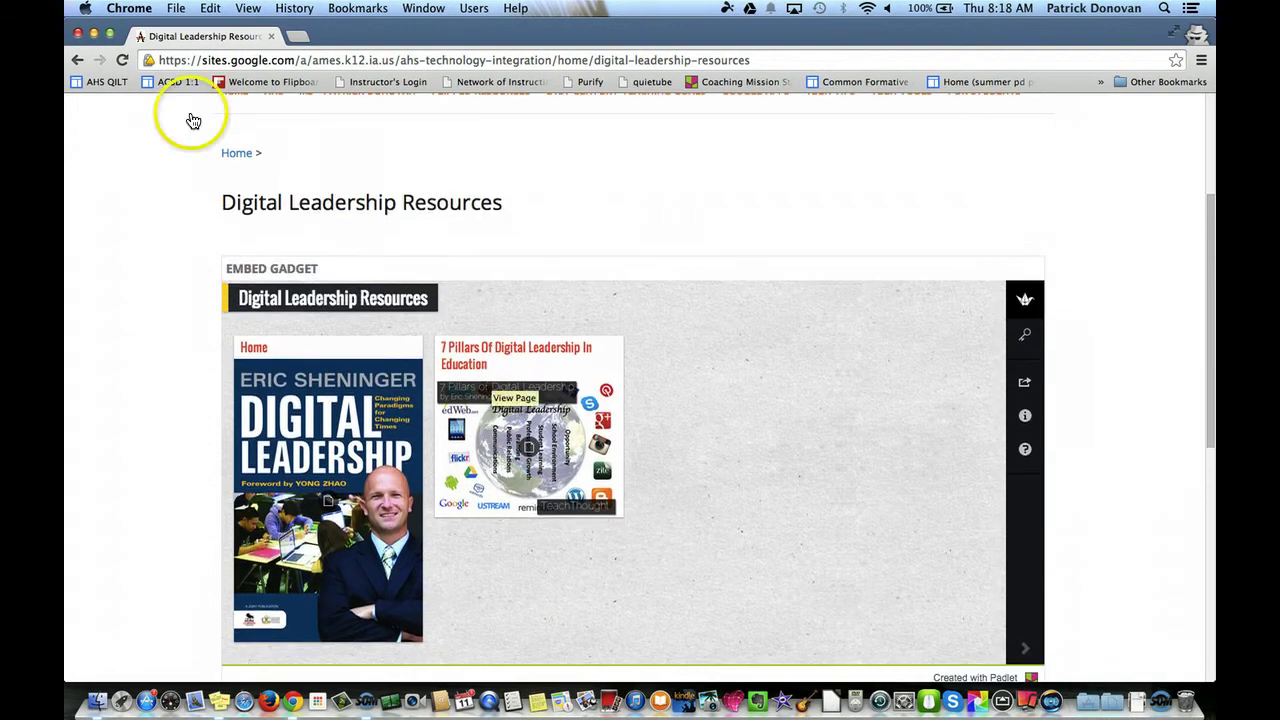
click(134, 61)
click(139, 294)
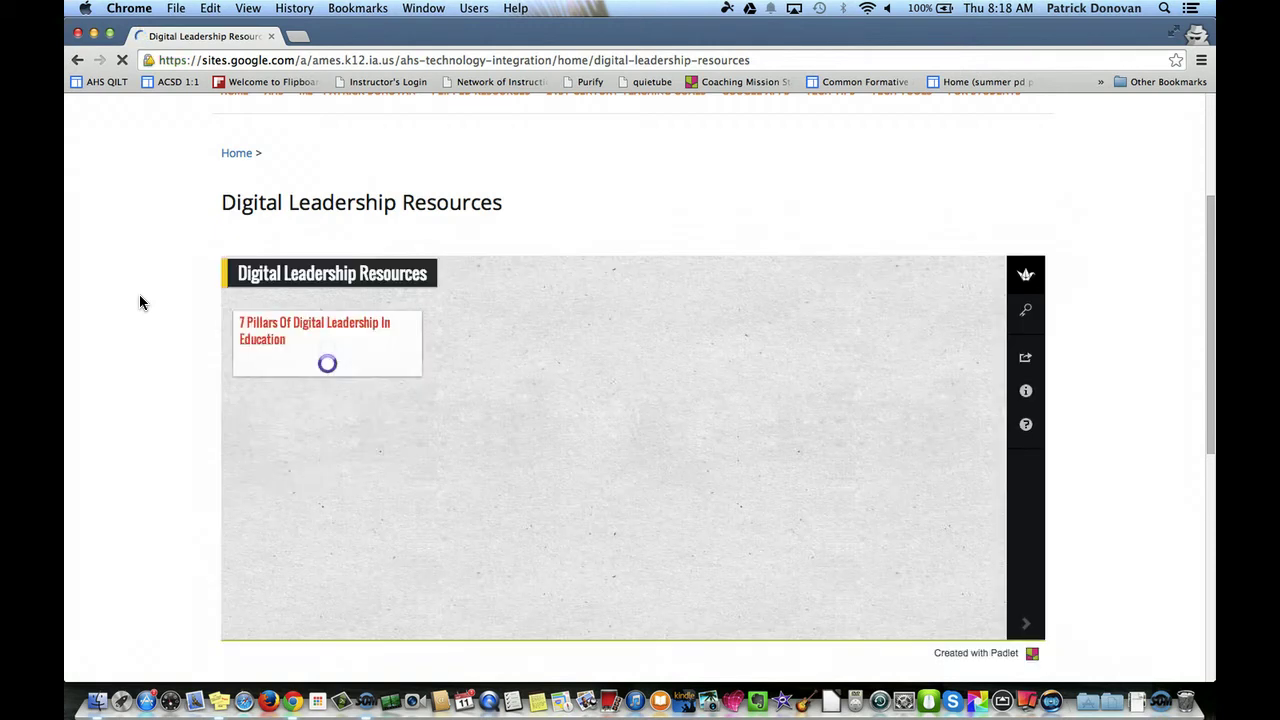
click(131, 323)
scroll(131, 323, down, 2)
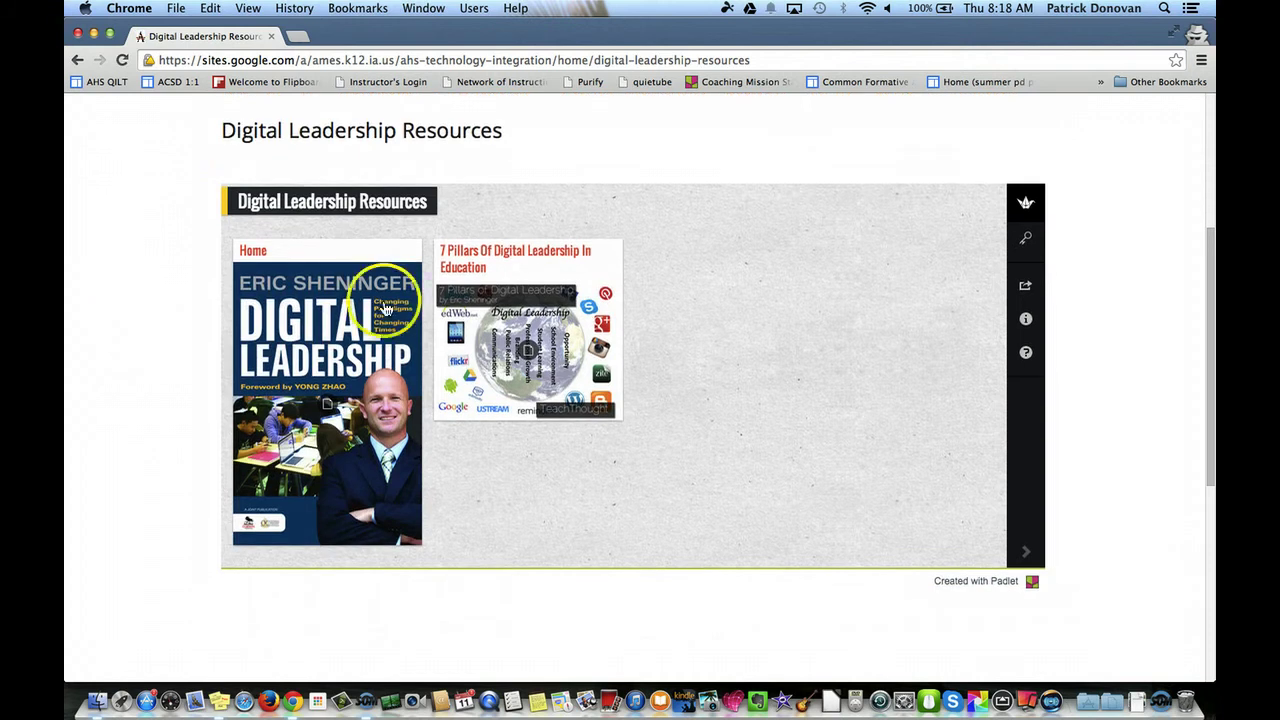
key(ctrl+Up)
click(267, 415)
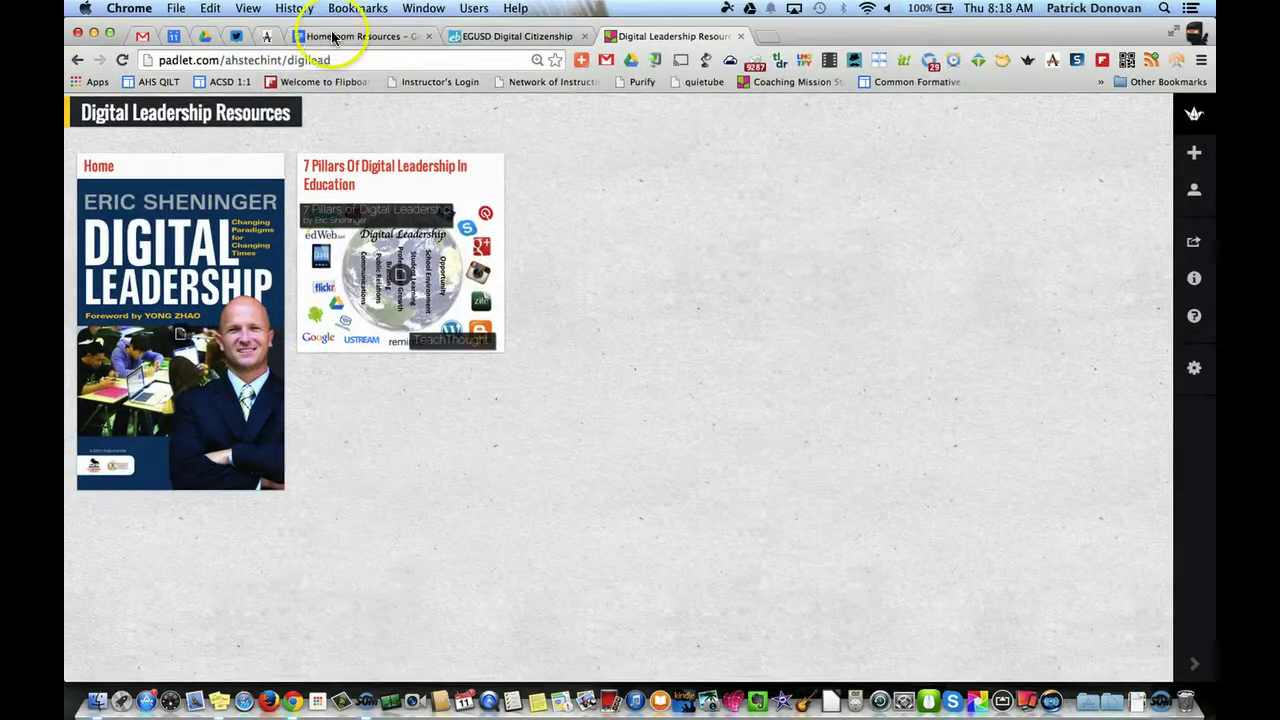
- Edit the Digital Leadership Resources page's embed gadget, setting the iframe height in its embedding snippet to 800px
click(267, 36)
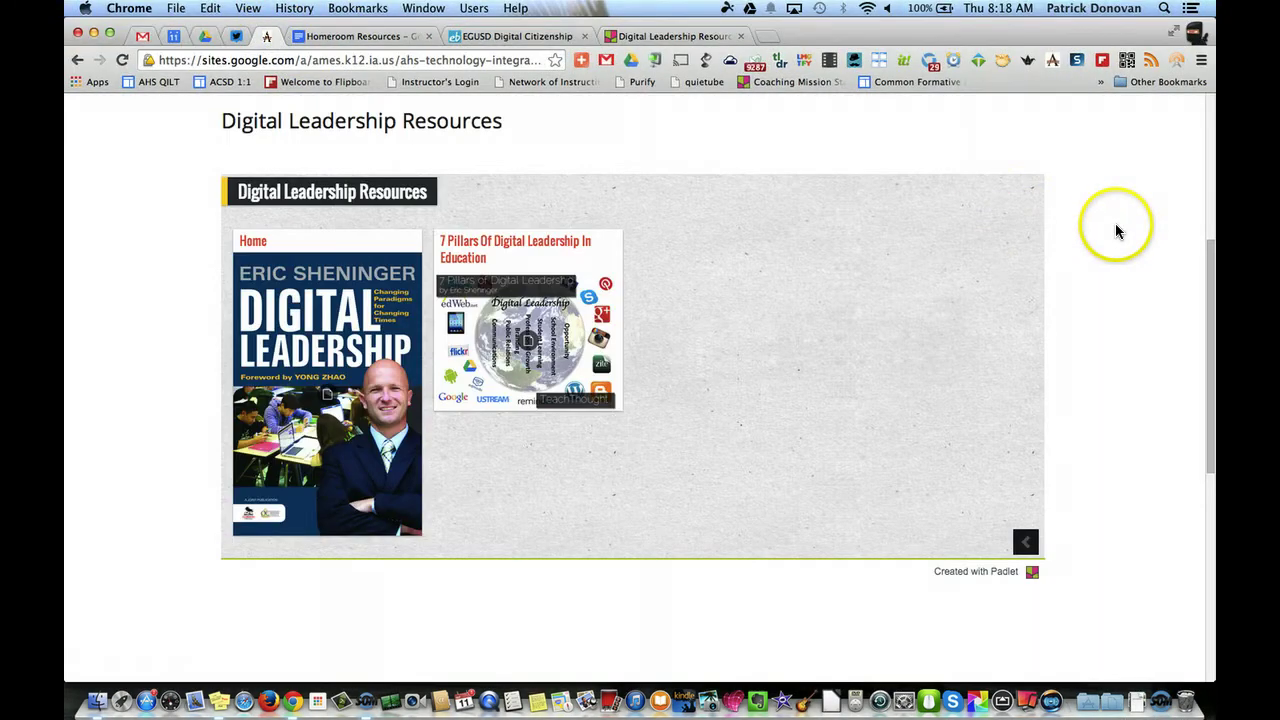
scroll(1115, 223, up, 5)
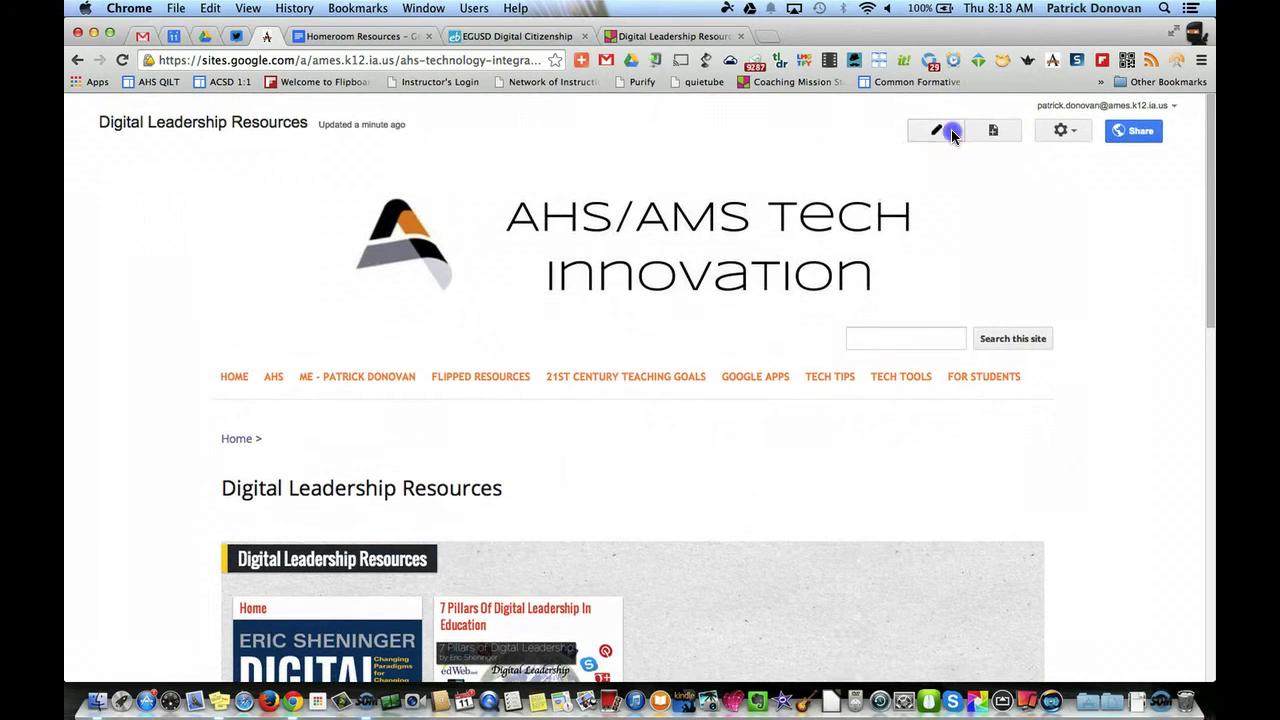
click(943, 130)
scroll(430, 380, down, 3)
click(414, 415)
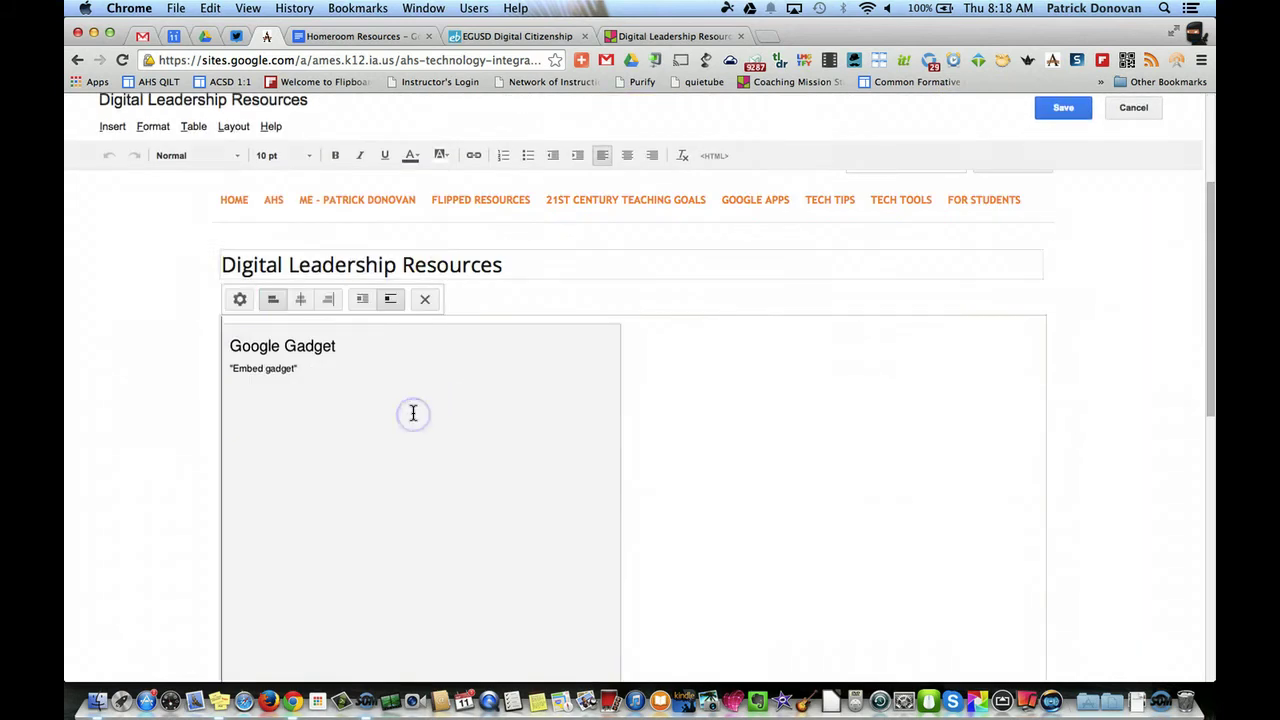
click(237, 298)
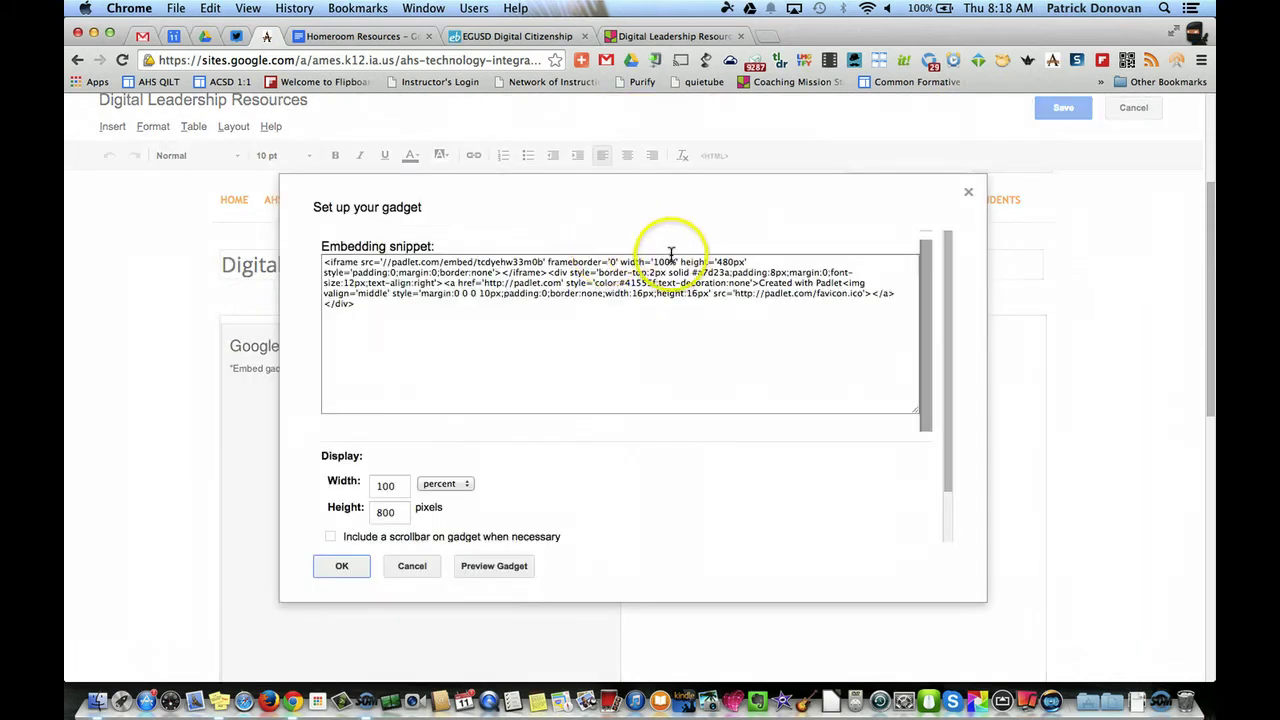
double_click(733, 263)
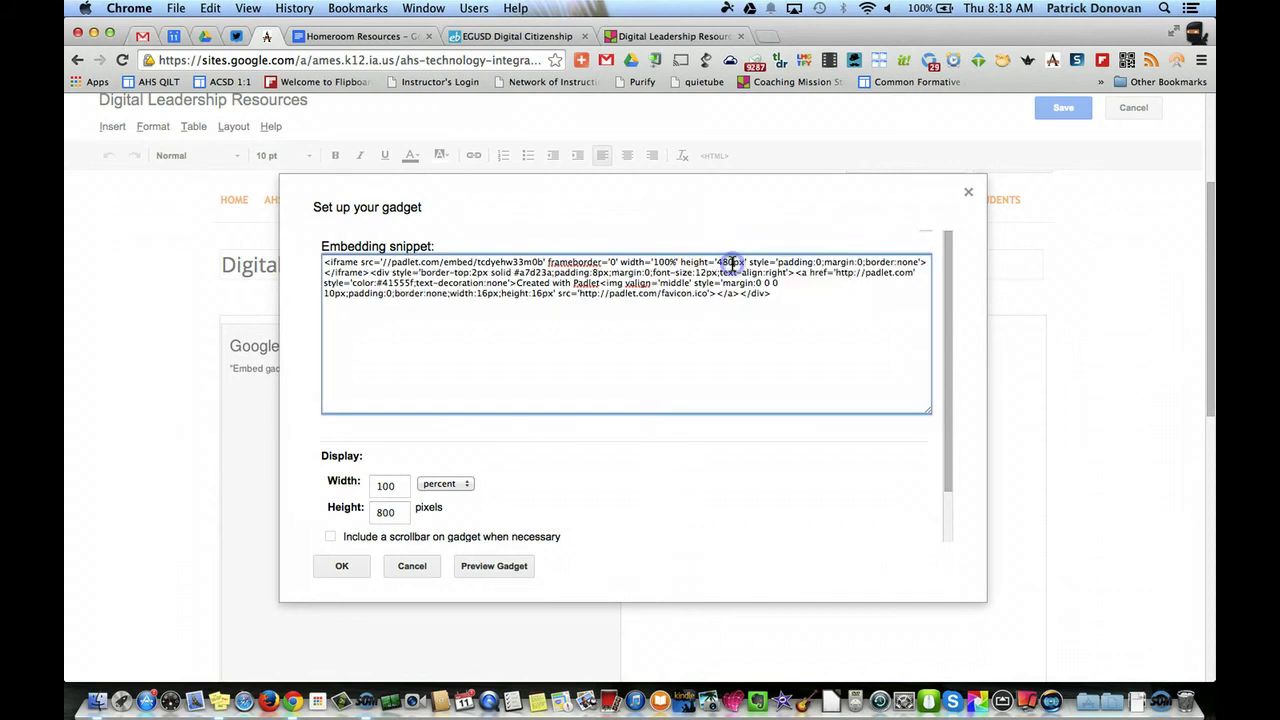
key(BackSpace)
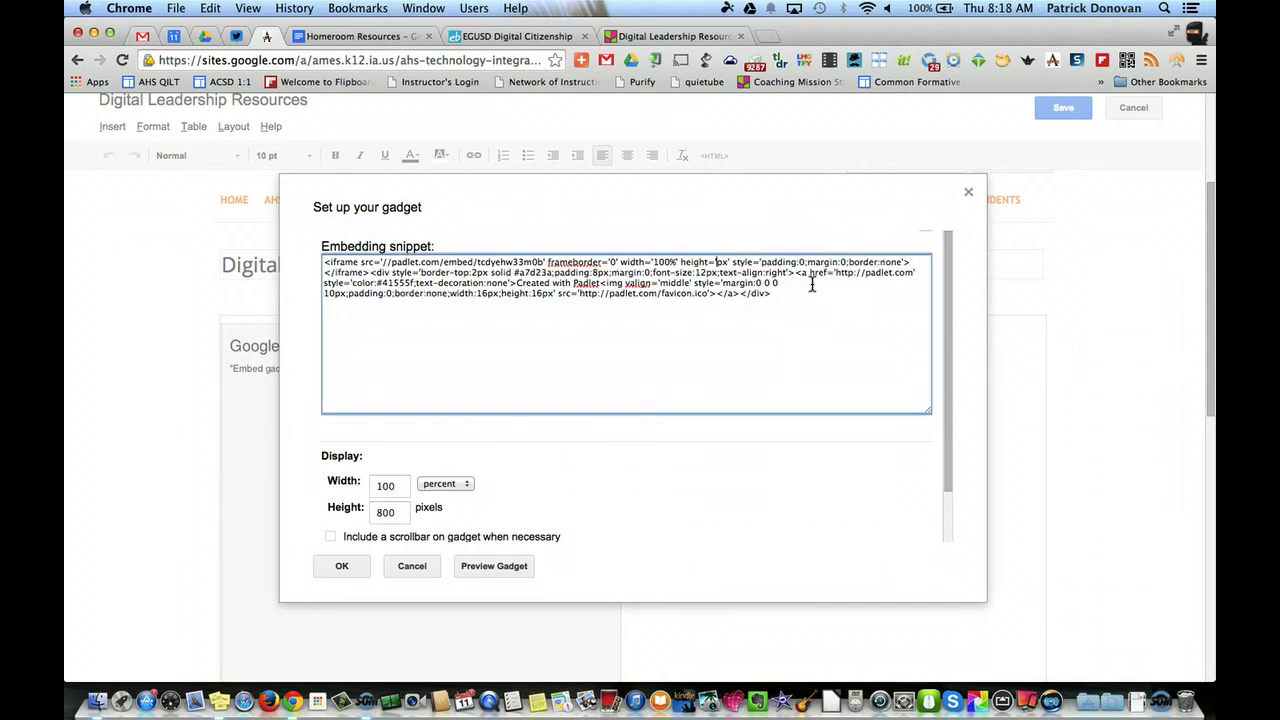
text(800)
click(332, 566)
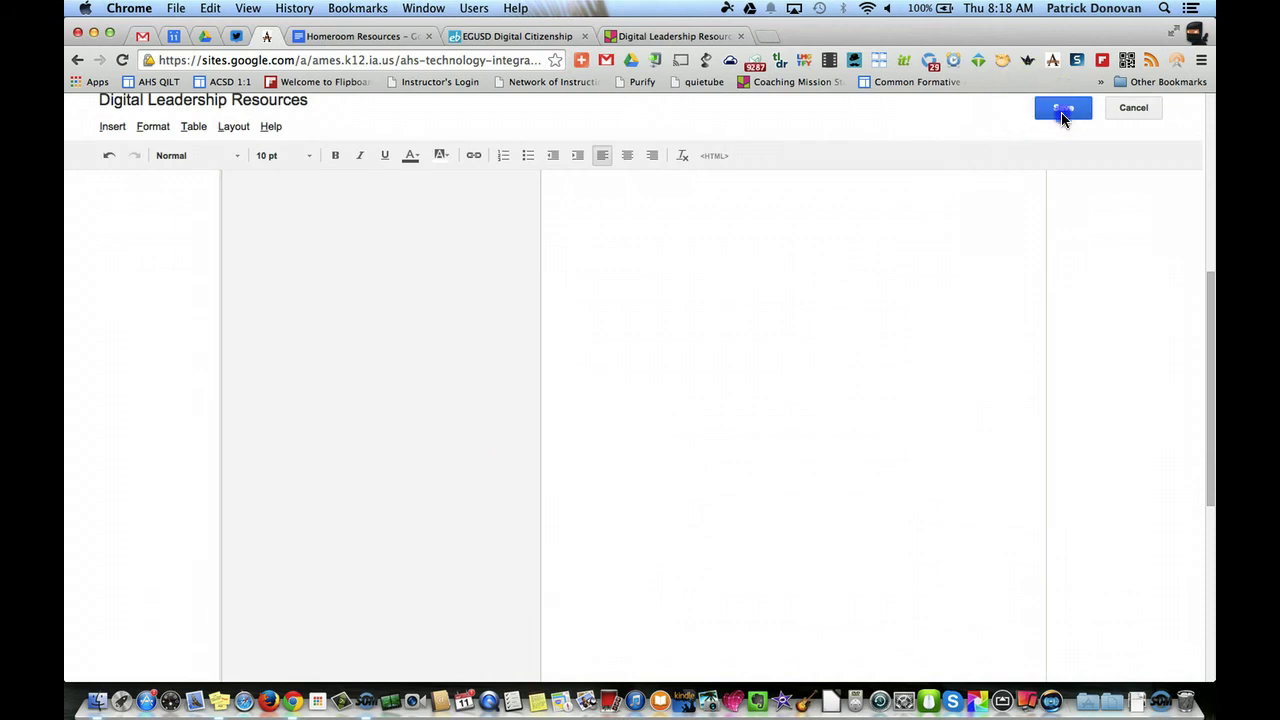
- Save the page and check how the resized wall fits on it
click(1062, 116)
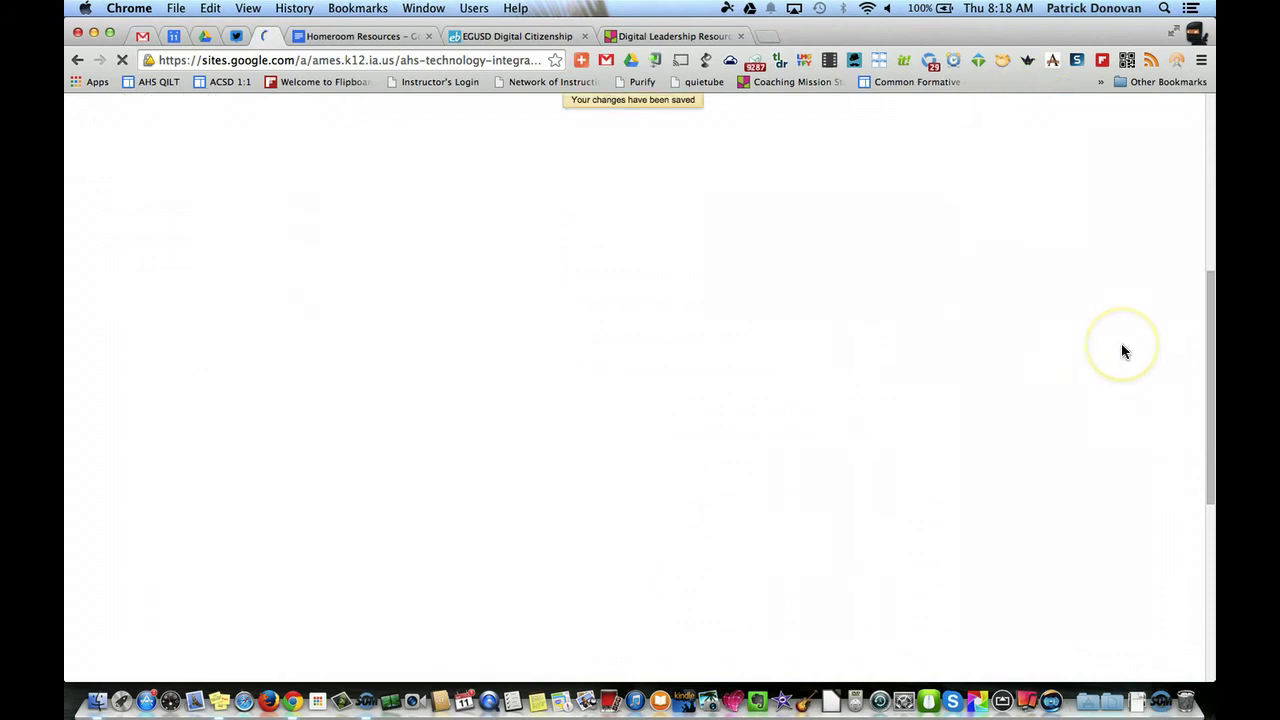
scroll(1122, 350, down, 4)
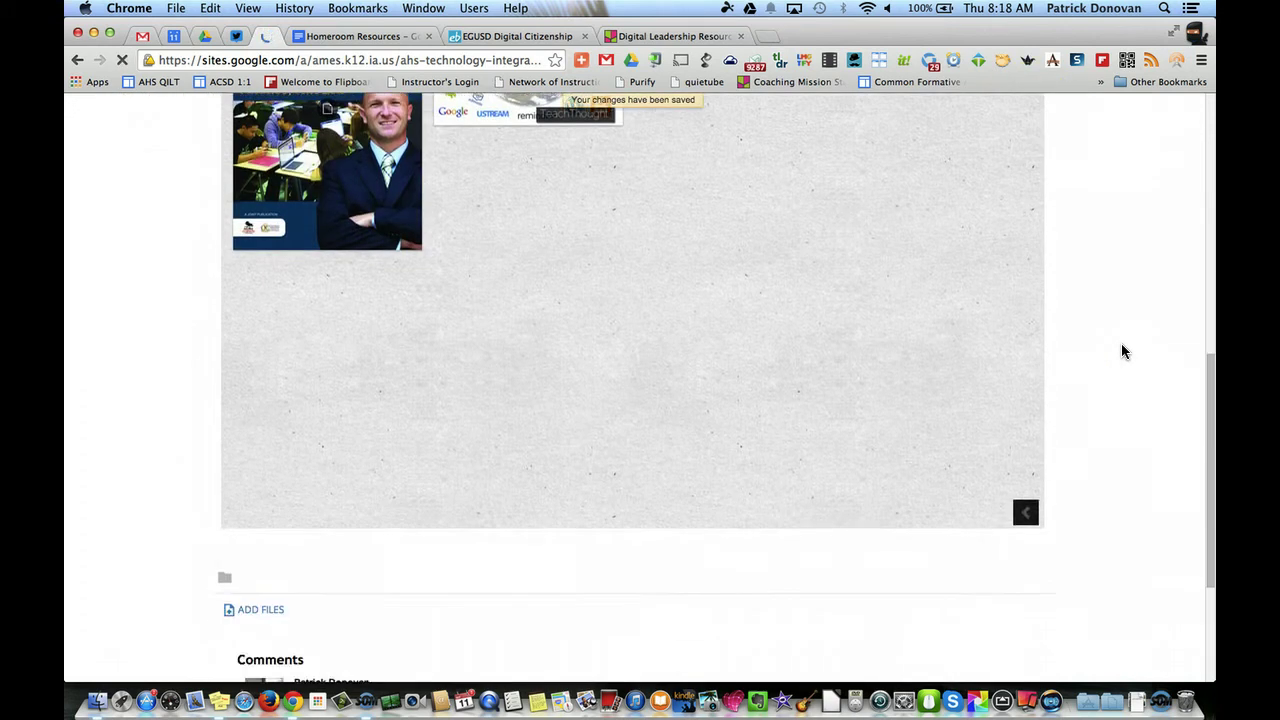
scroll(1086, 345, up, 2)
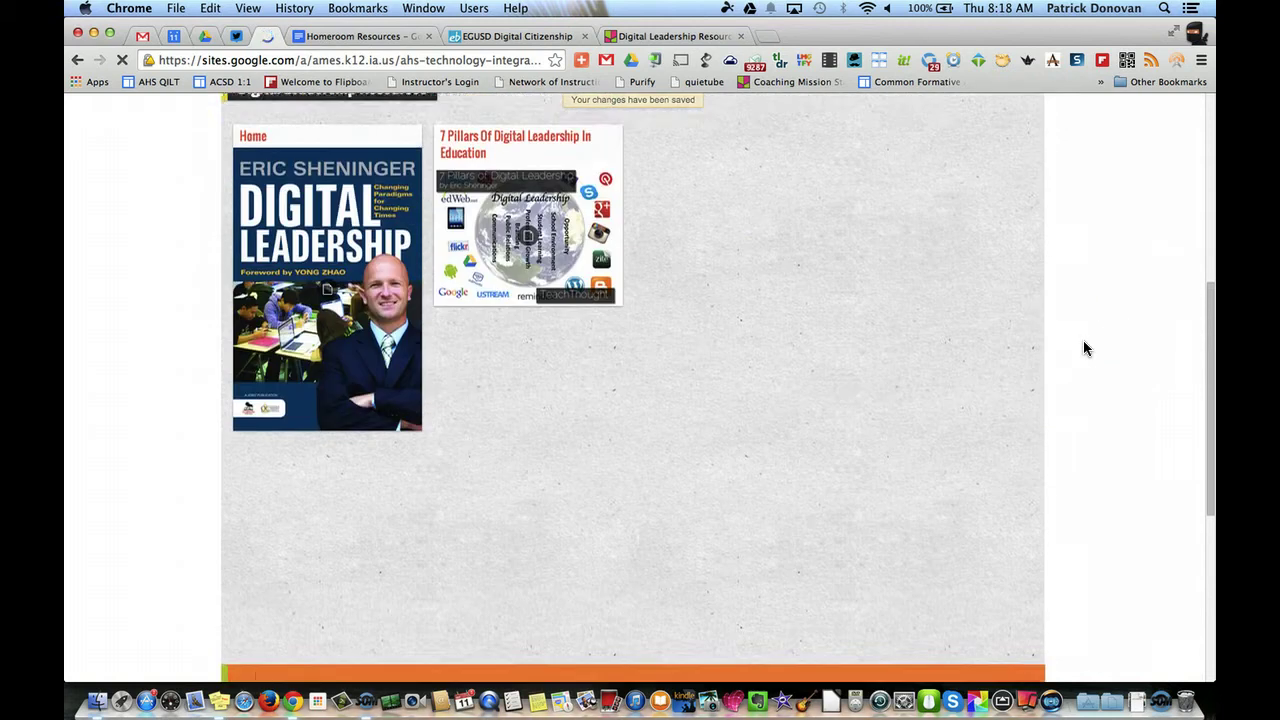
scroll(1086, 348, up, 1)
scroll(1086, 348, down, 1)
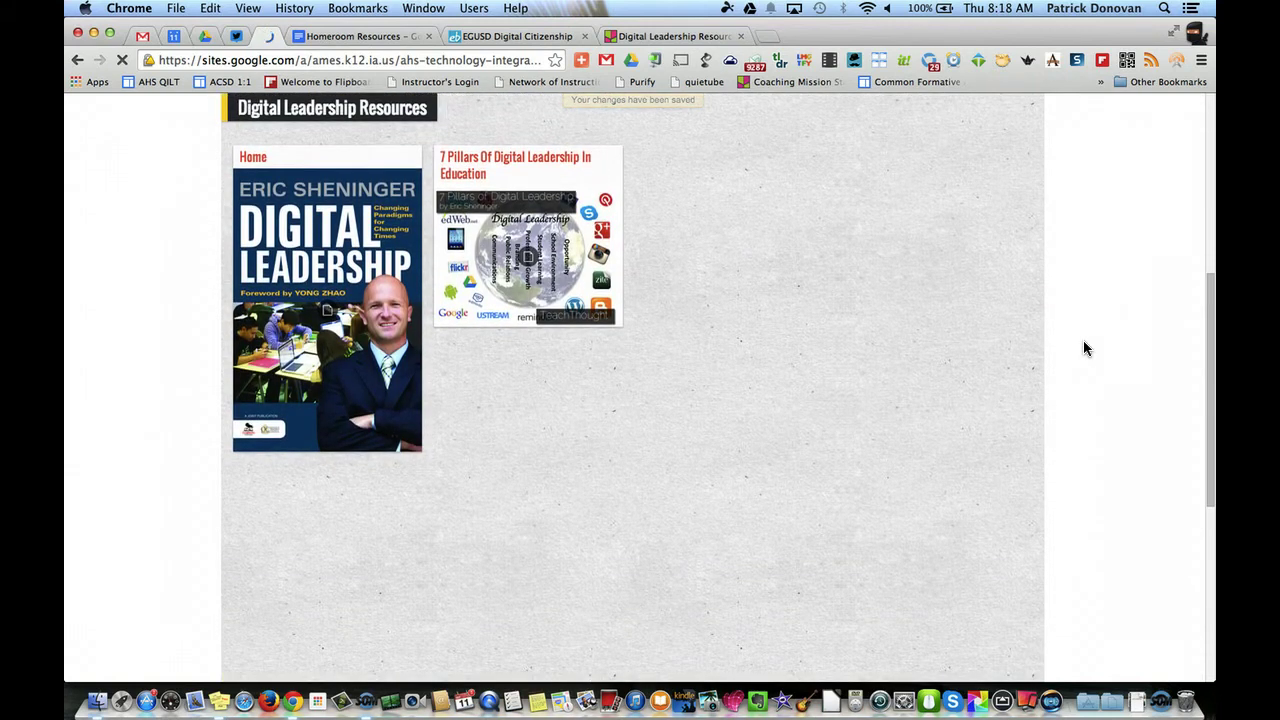
scroll(1085, 348, up, 2)
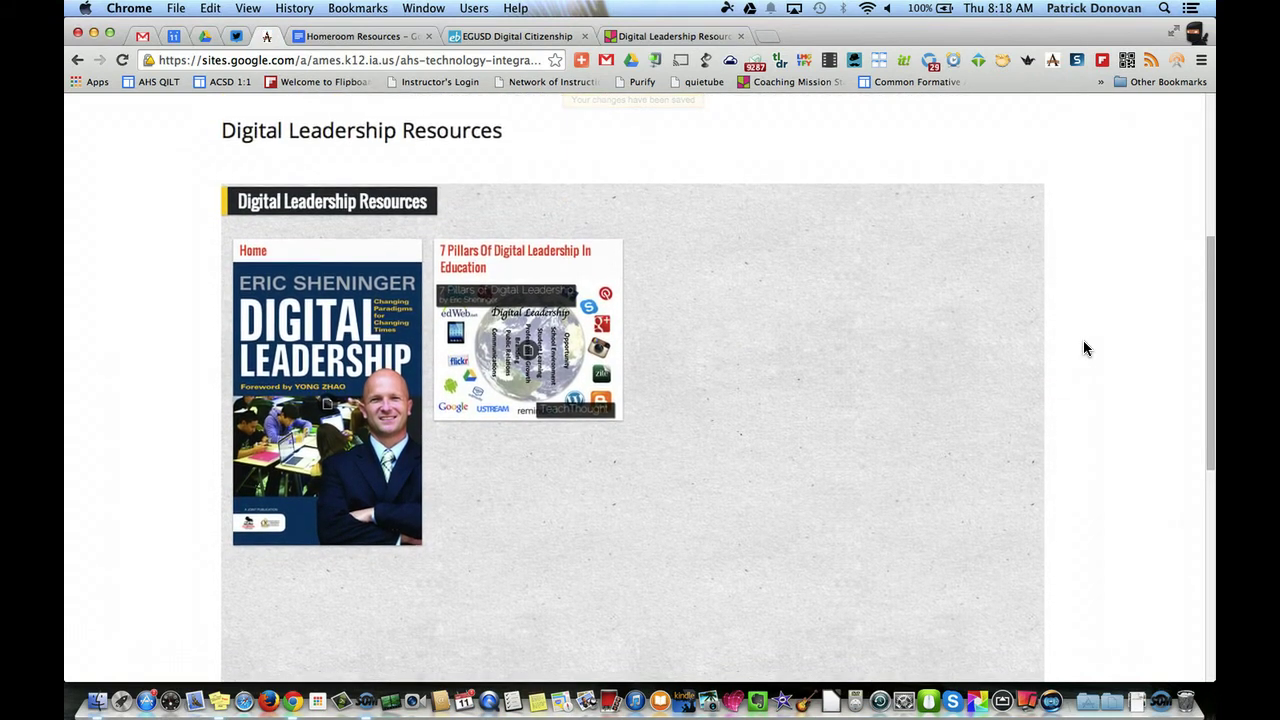
scroll(1085, 348, down, 1)
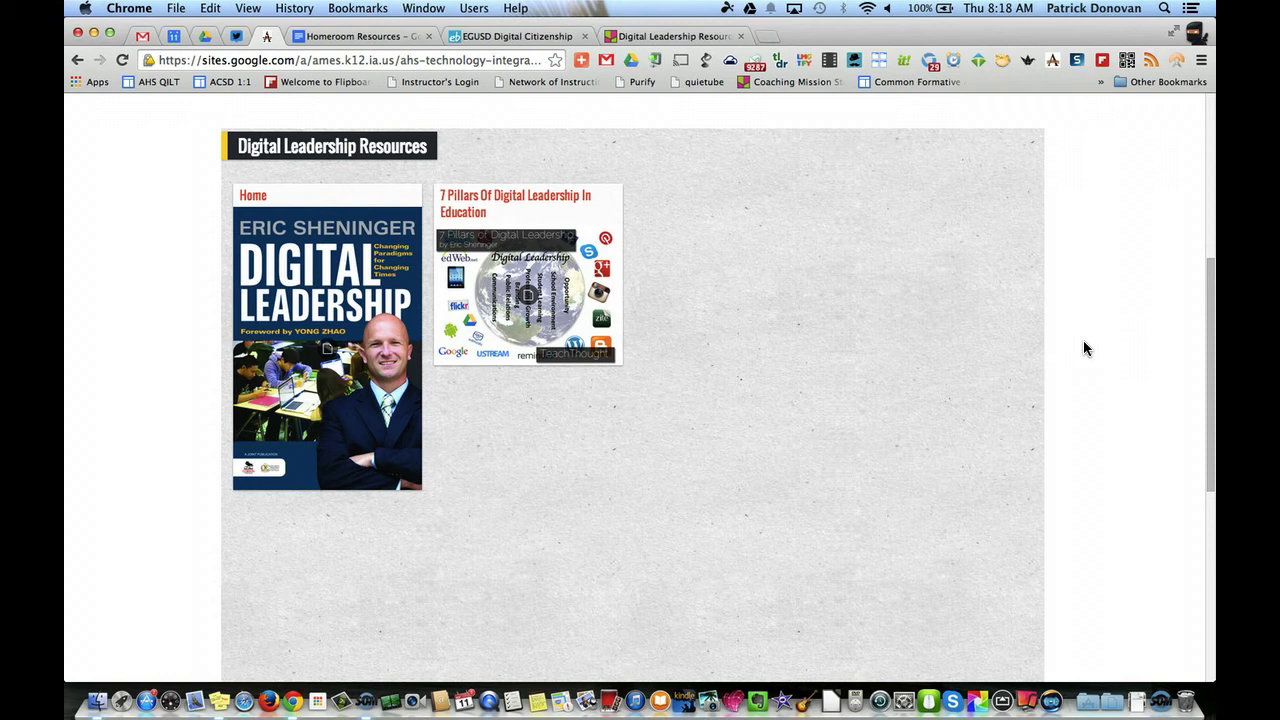
- Start a new post directly on the resized embedded wall
double_click(706, 235)
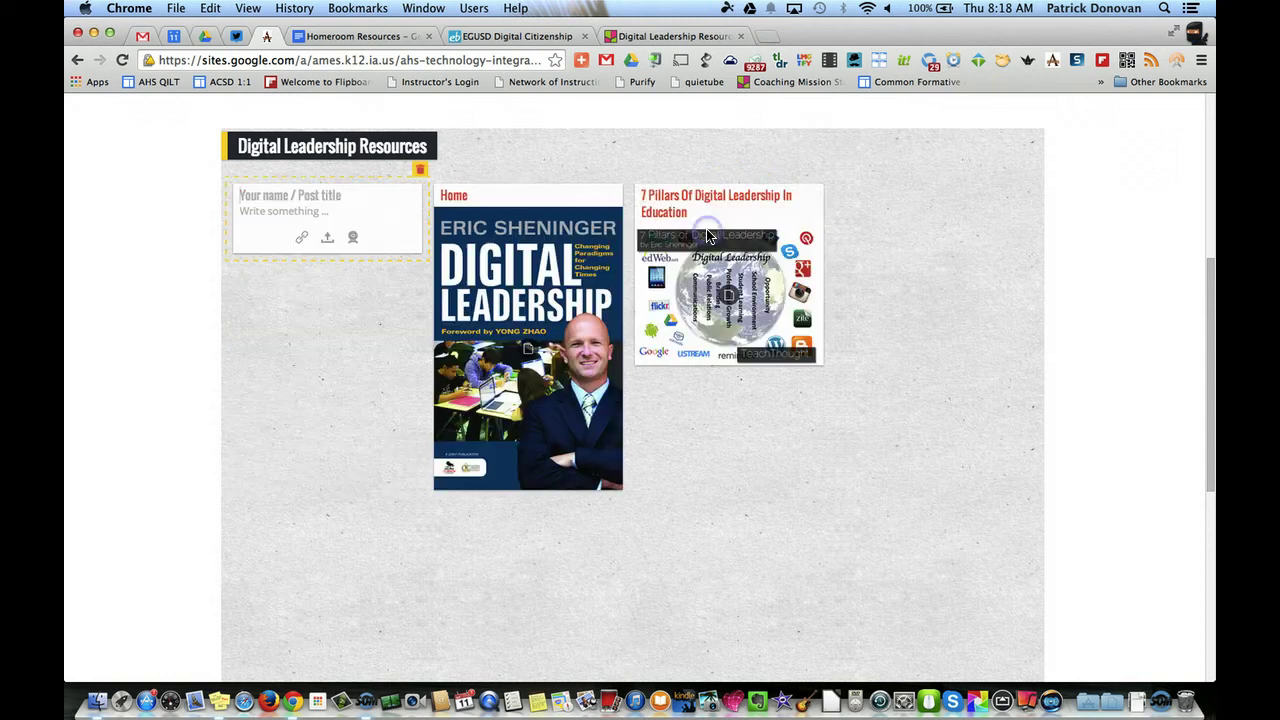